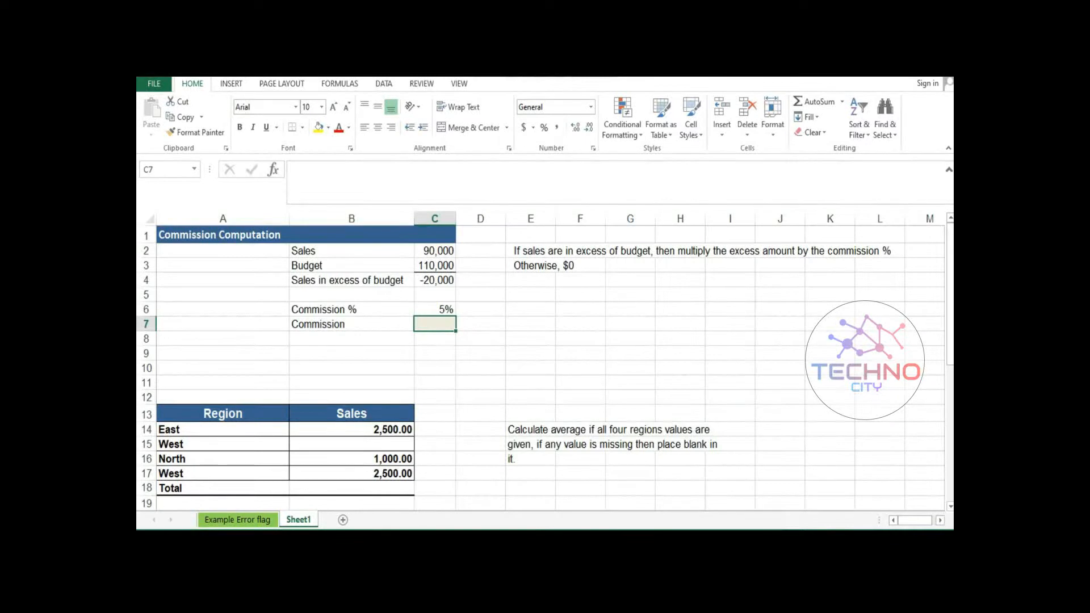
Step: Examine the exercise tables on Sheet1 and the rule for calculating the commission beside the Commission Computation table
{"action": "left_click_drag", "start_coordinate": [222, 235], "coordinate": [434, 324]}
{"action": "left_click_drag", "start_coordinate": [223, 414], "coordinate": [351, 488]}
{"action": "scroll", "coordinate": [352, 488], "scroll_direction": "down", "scroll_amount": 6}
{"action": "left_click", "coordinate": [222, 292]}
{"action": "left_click_drag", "start_coordinate": [223, 293], "coordinate": [435, 498]}
{"action": "scroll", "coordinate": [435, 498], "scroll_direction": "up", "scroll_amount": 5}
{"action": "scroll", "coordinate": [545, 368], "scroll_direction": "up", "scroll_amount": 1}
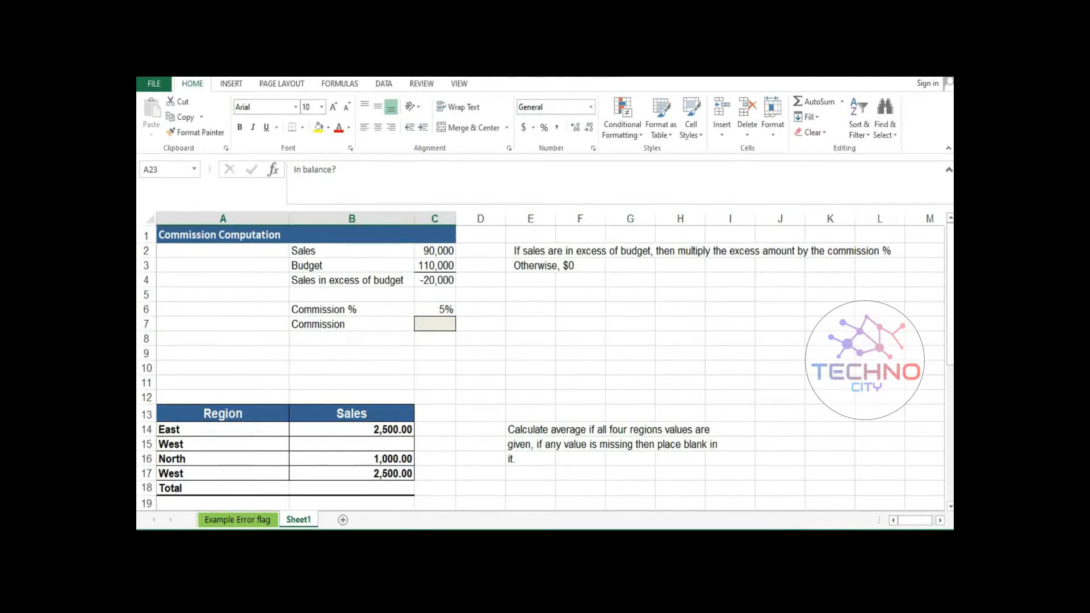
{"action": "left_click_drag", "start_coordinate": [222, 234], "coordinate": [435, 323]}
{"action": "left_click_drag", "start_coordinate": [530, 250], "coordinate": [879, 265]}
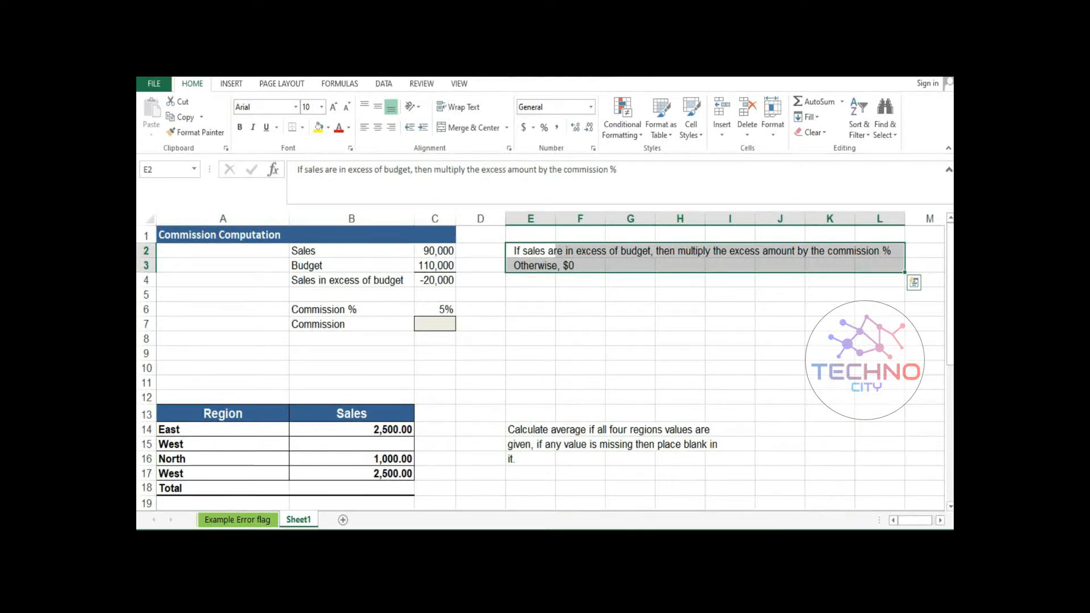
Step: Enter =IF(C4>0,C4*C6,0) in cell C7 to calculate the commission on sales in excess of budget
{"action": "left_click", "coordinate": [351, 324]}
{"action": "left_click", "coordinate": [435, 325]}
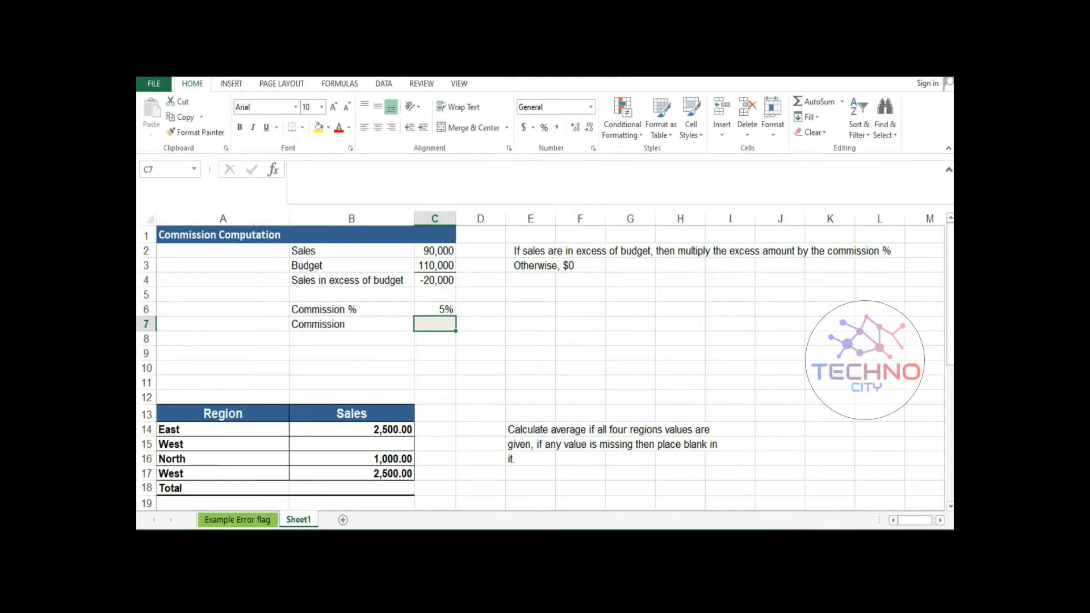
{"action": "type", "text": "=if"}
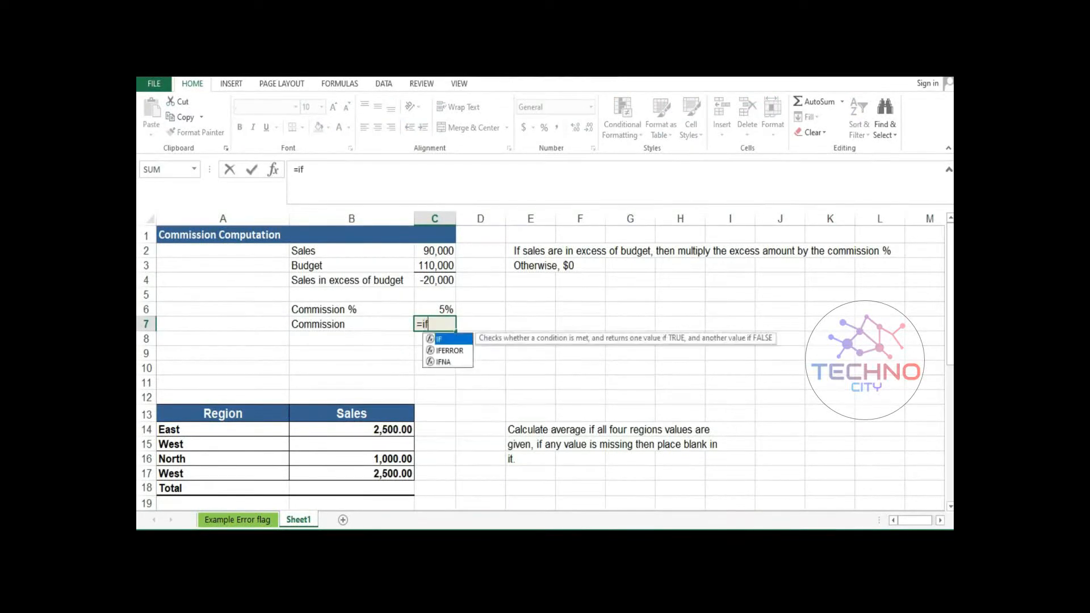
{"action": "type", "text": "("}
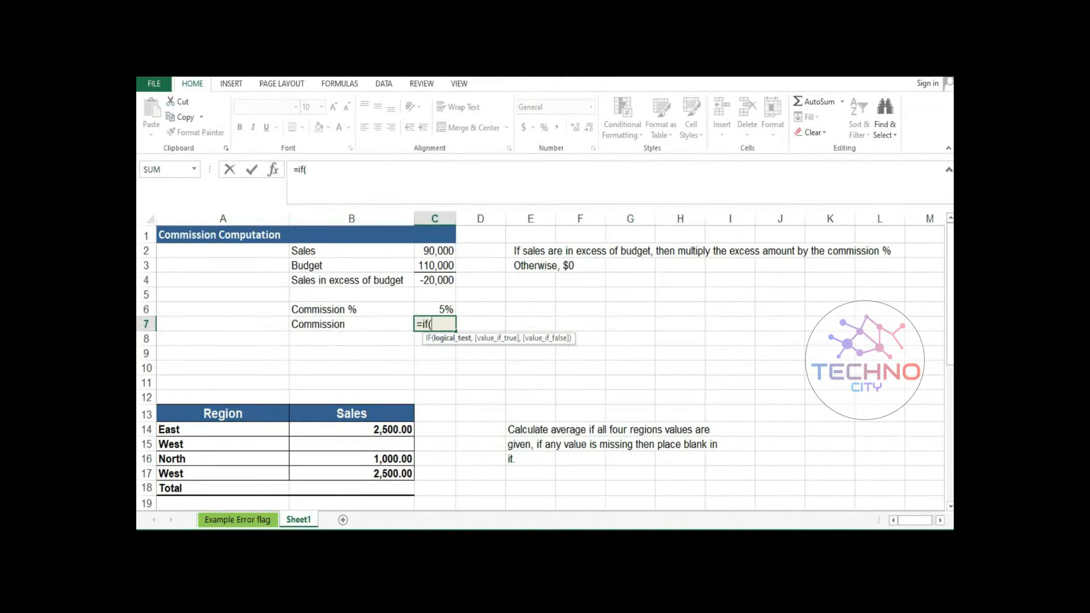
{"action": "left_click", "coordinate": [435, 280]}
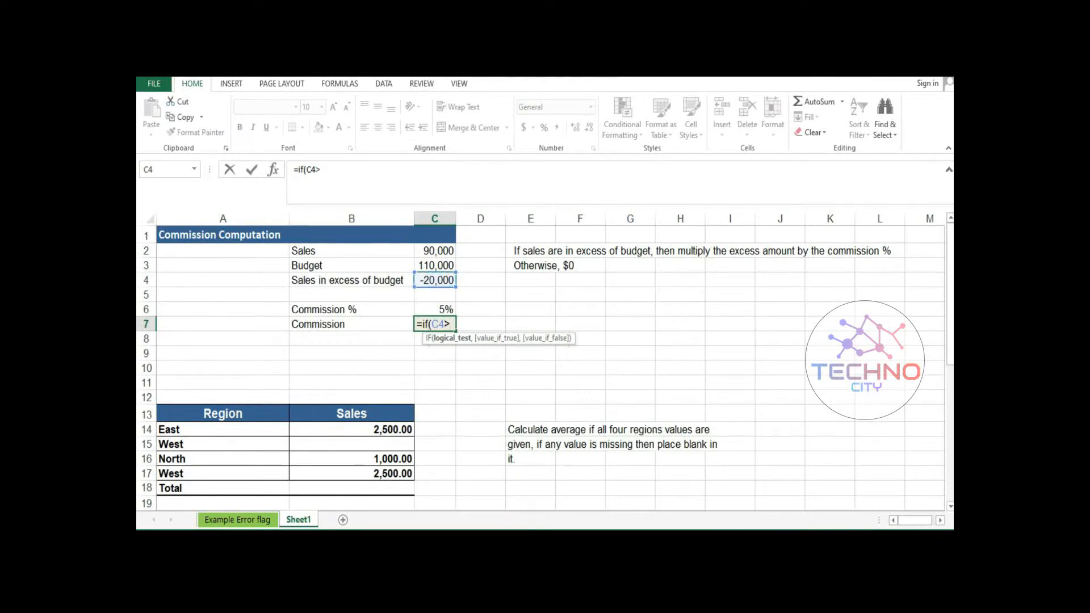
{"action": "type", "text": ">0,"}
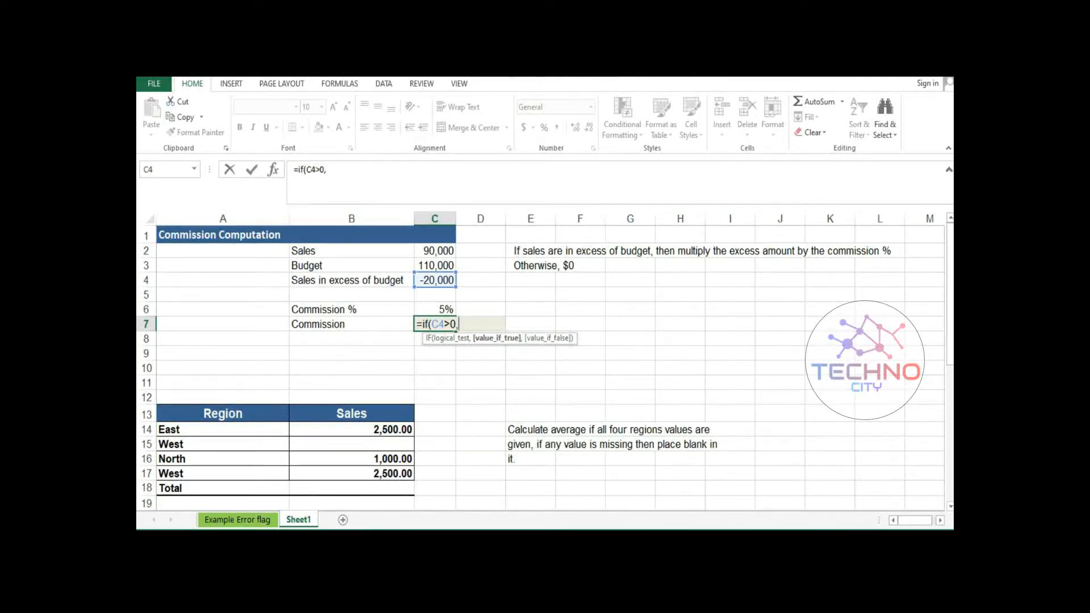
{"action": "left_click", "coordinate": [435, 280]}
{"action": "type", "text": "*"}
{"action": "key", "text": "Up"}
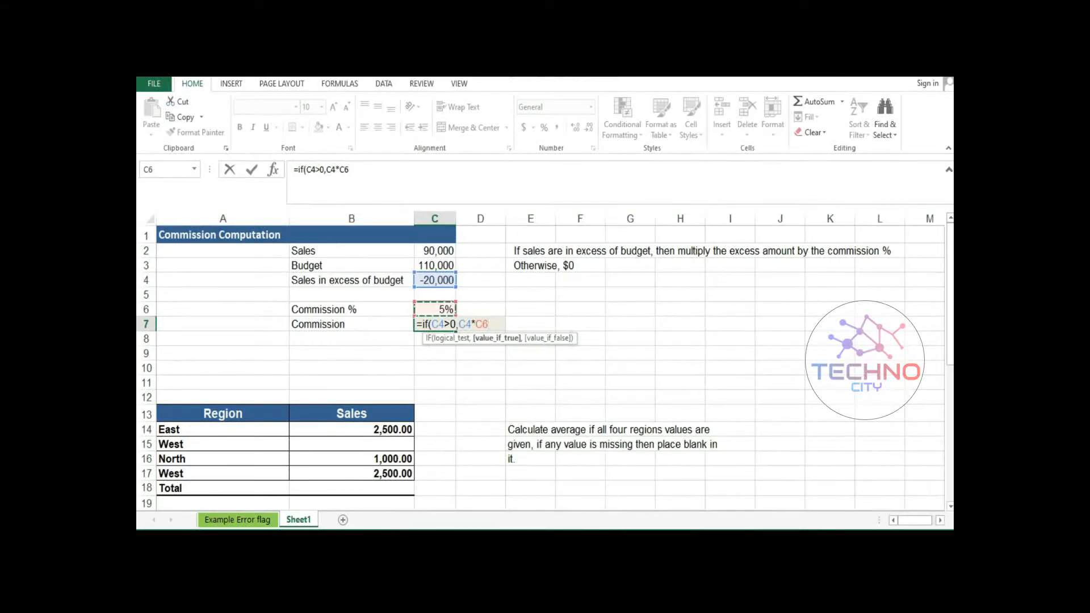
{"action": "type", "text": ","}
{"action": "type", "text": "0"}
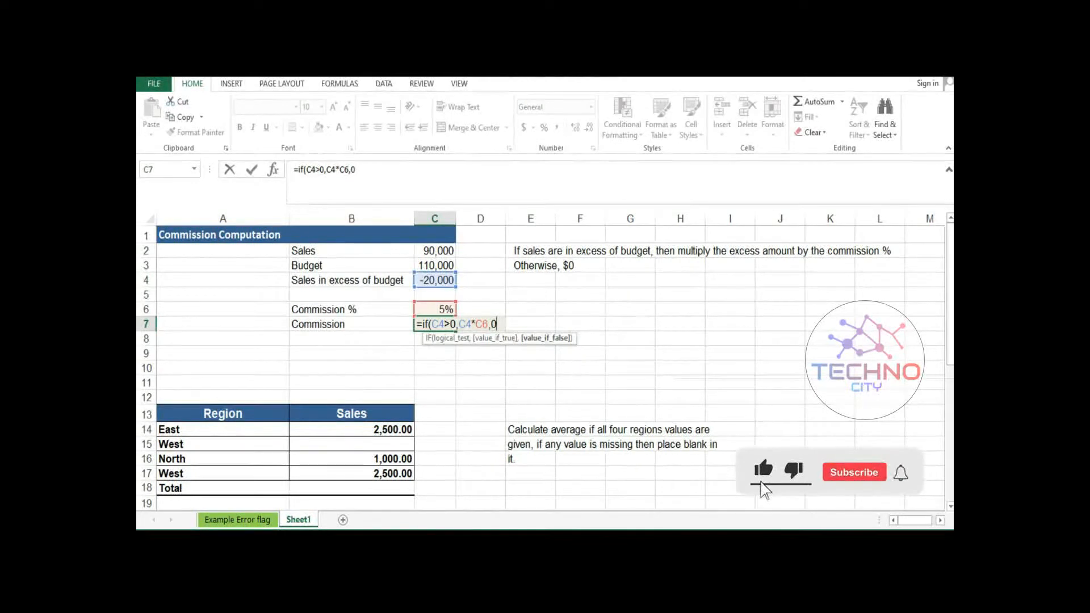
{"action": "type", "text": ")"}
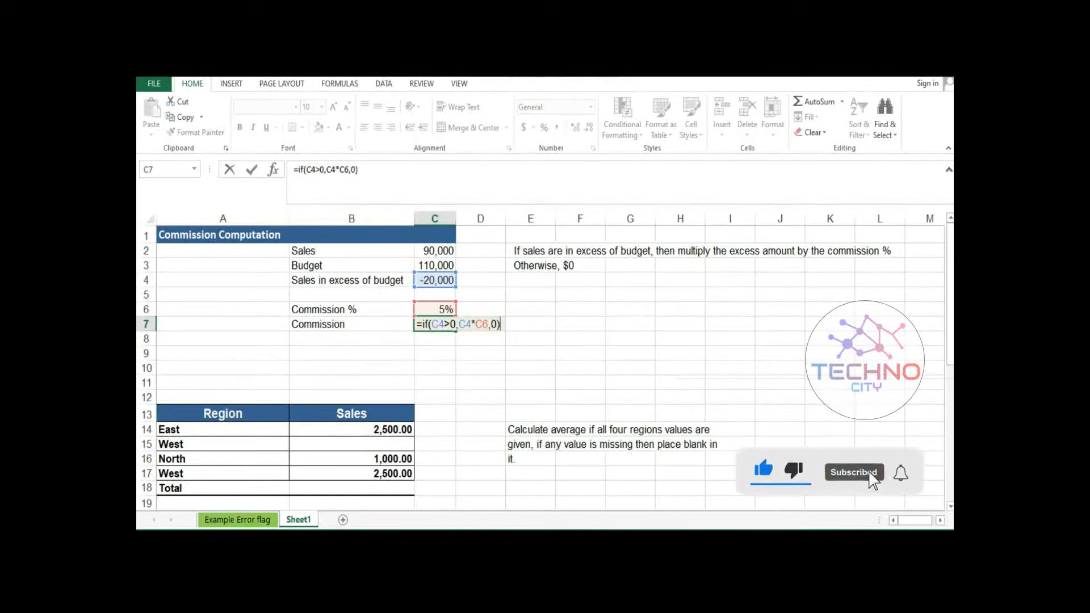
{"action": "key", "text": "Return"}
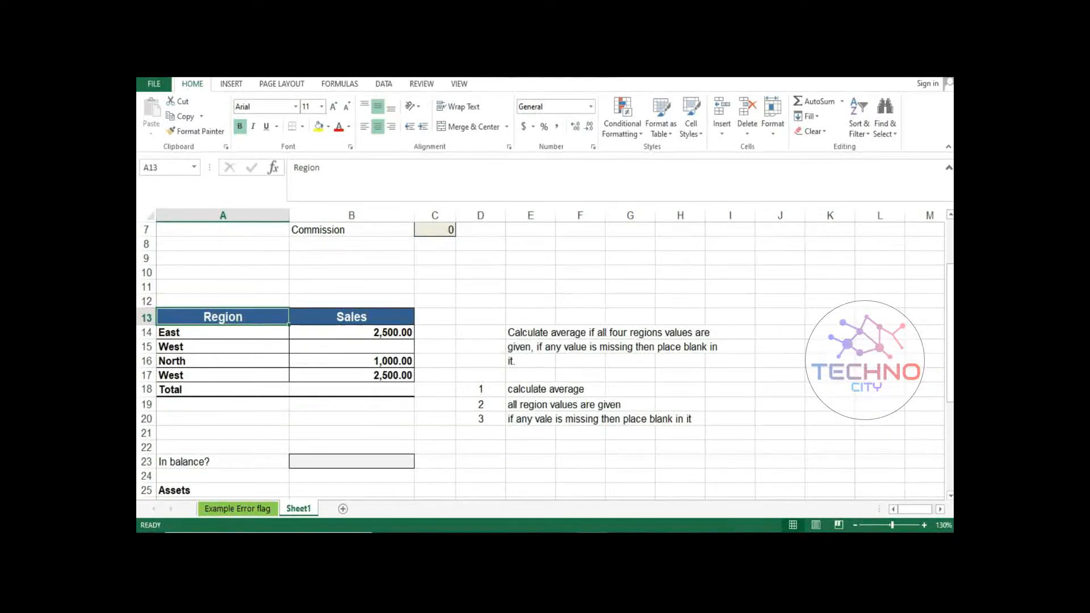
Step: Examine the Region and Sales table, the averaging requirement beside it and its three numbered conditions
{"action": "key", "text": "shift+Right"}
{"action": "key", "text": "shift+Down"}
{"action": "key", "text": "shift+Down"}
{"action": "key", "text": "shift+Down"}
{"action": "key", "text": "shift+Down"}
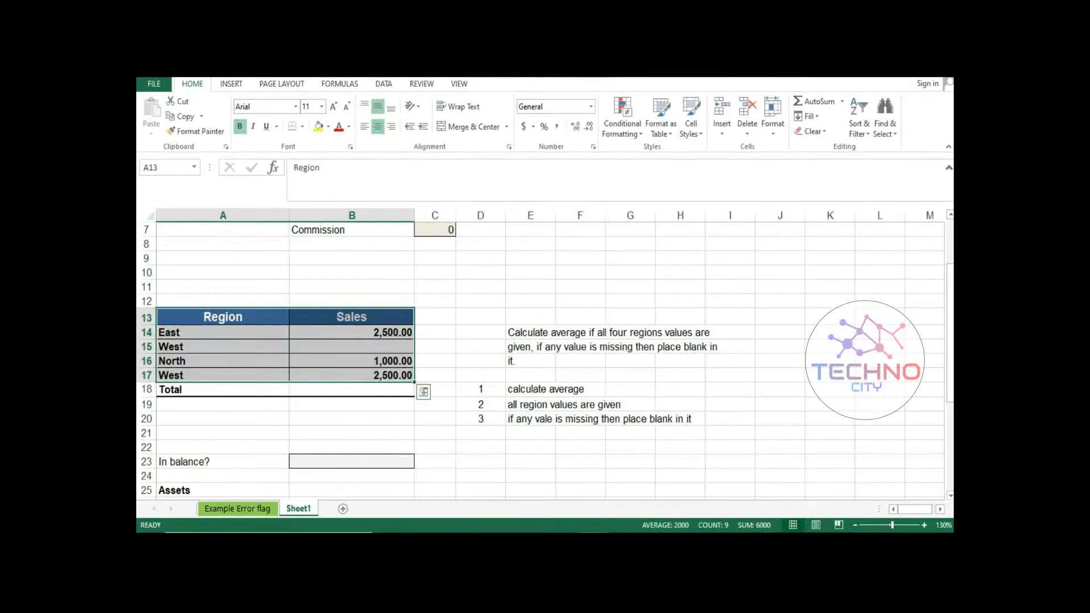
{"action": "left_click_drag", "start_coordinate": [530, 332], "coordinate": [730, 361]}
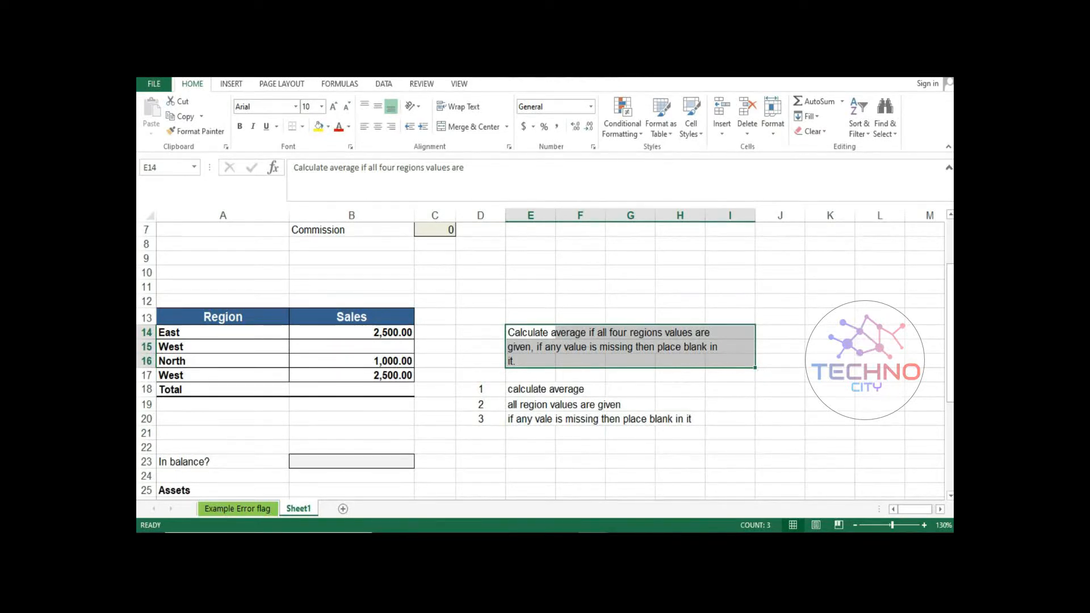
{"action": "left_click", "coordinate": [530, 389]}
{"action": "left_click_drag", "start_coordinate": [530, 389], "coordinate": [531, 418]}
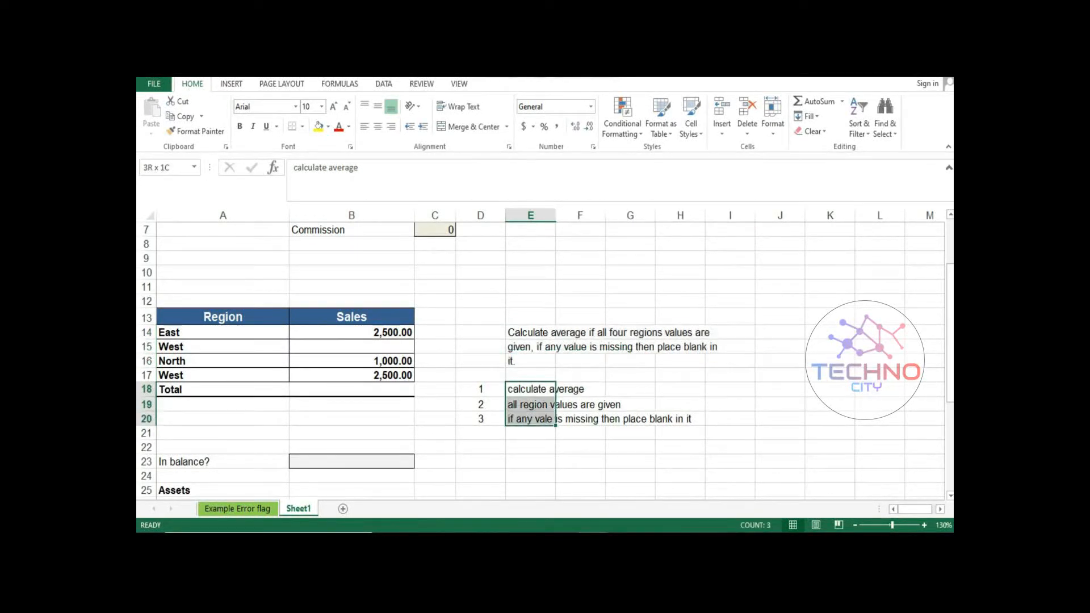
{"action": "left_click", "coordinate": [531, 448]}
{"action": "left_click", "coordinate": [480, 389]}
{"action": "left_click", "coordinate": [530, 389]}
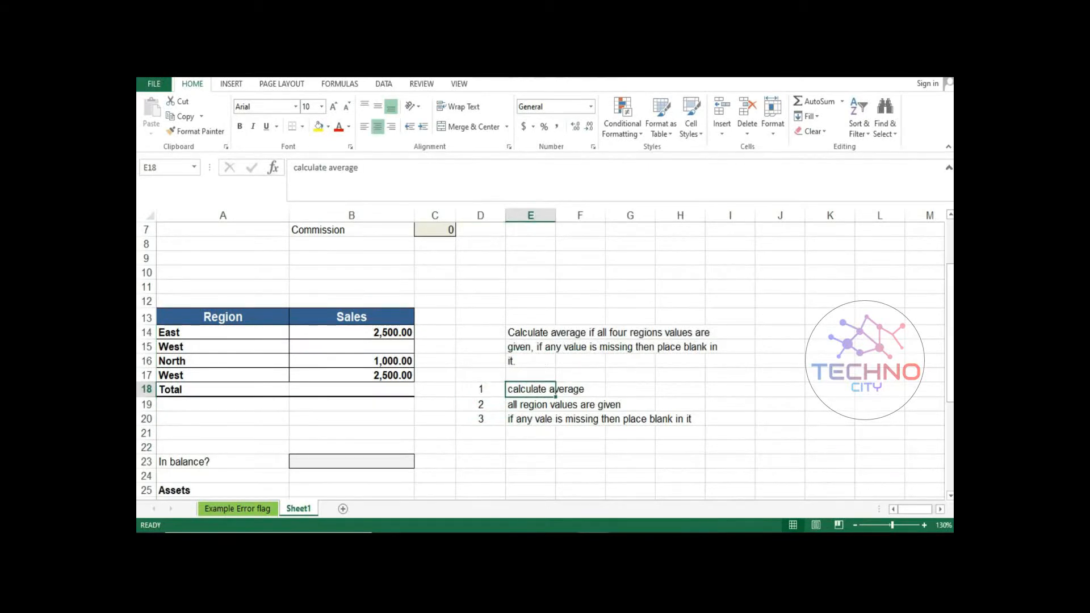
{"action": "left_click", "coordinate": [480, 405]}
{"action": "left_click", "coordinate": [530, 405]}
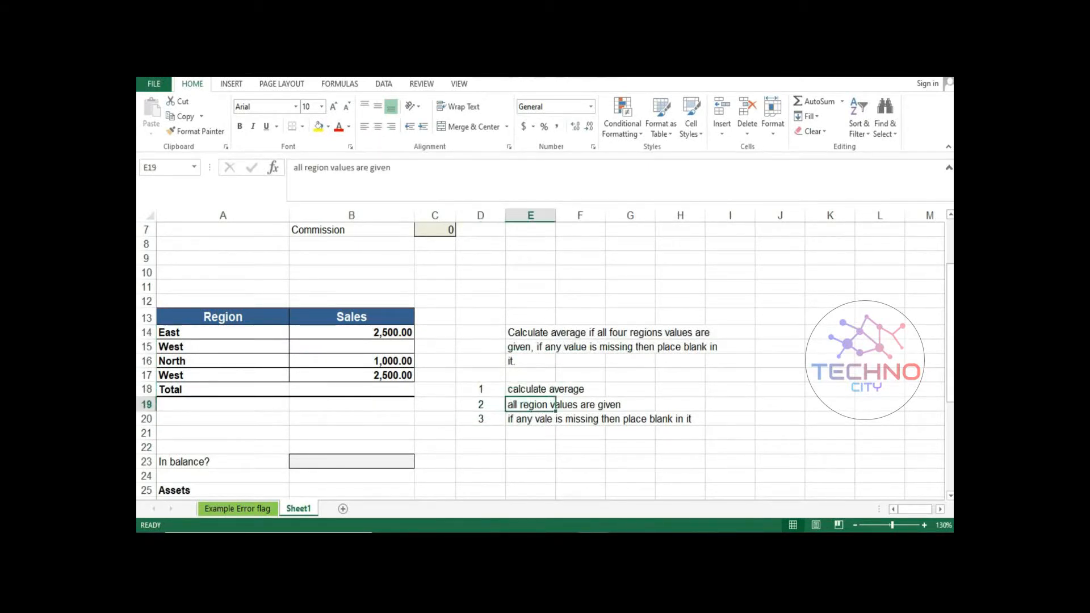
{"action": "left_click", "coordinate": [480, 419]}
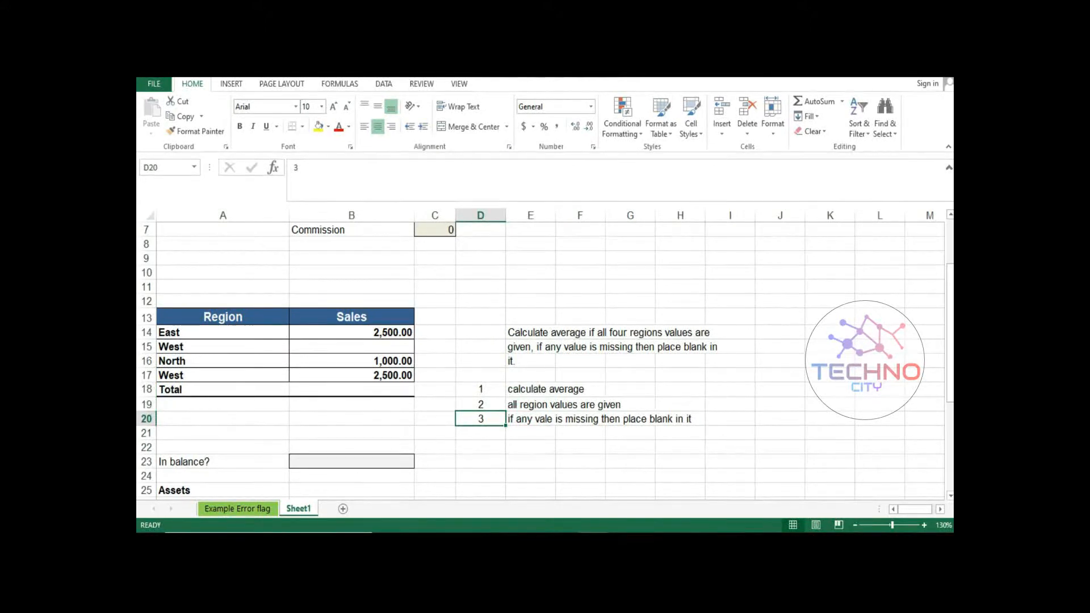
{"action": "left_click", "coordinate": [352, 389]}
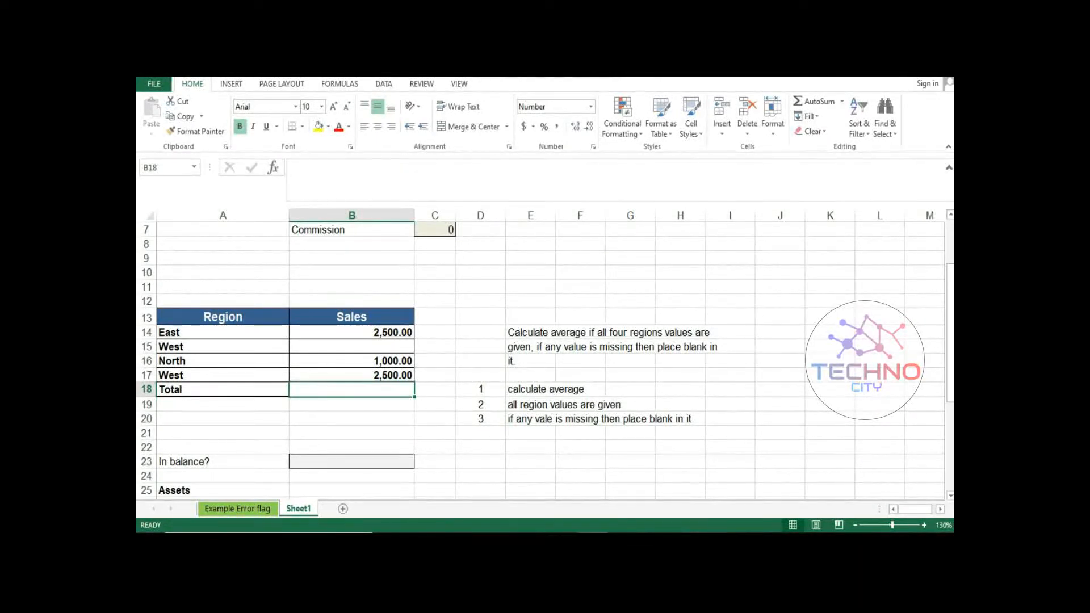
{"action": "left_click_drag", "start_coordinate": [480, 389], "coordinate": [680, 420]}
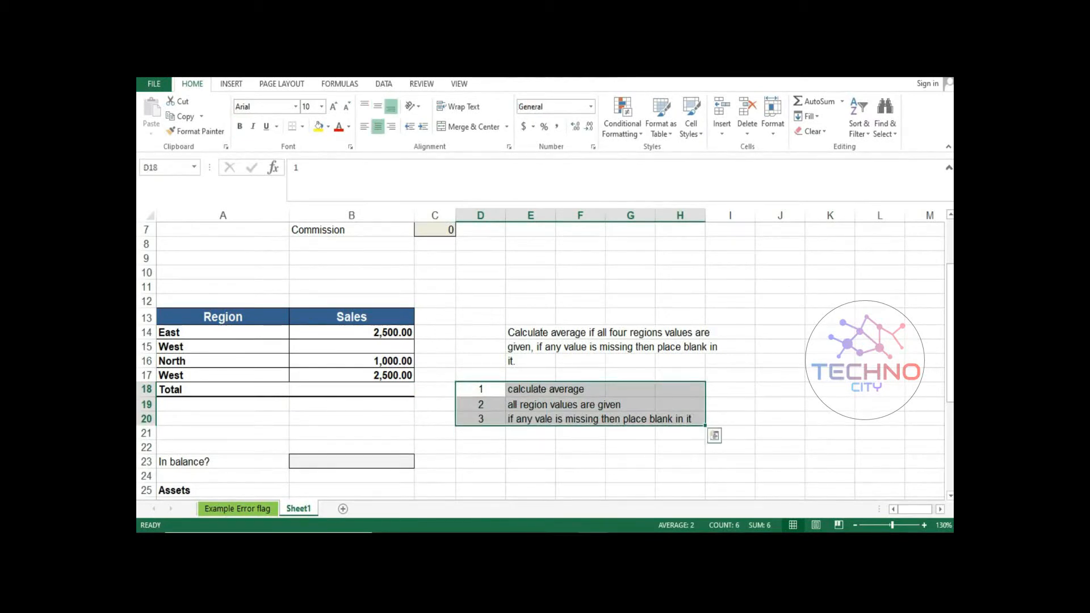
{"action": "left_click", "coordinate": [481, 405]}
{"action": "left_click_drag", "start_coordinate": [579, 404], "coordinate": [647, 404]}
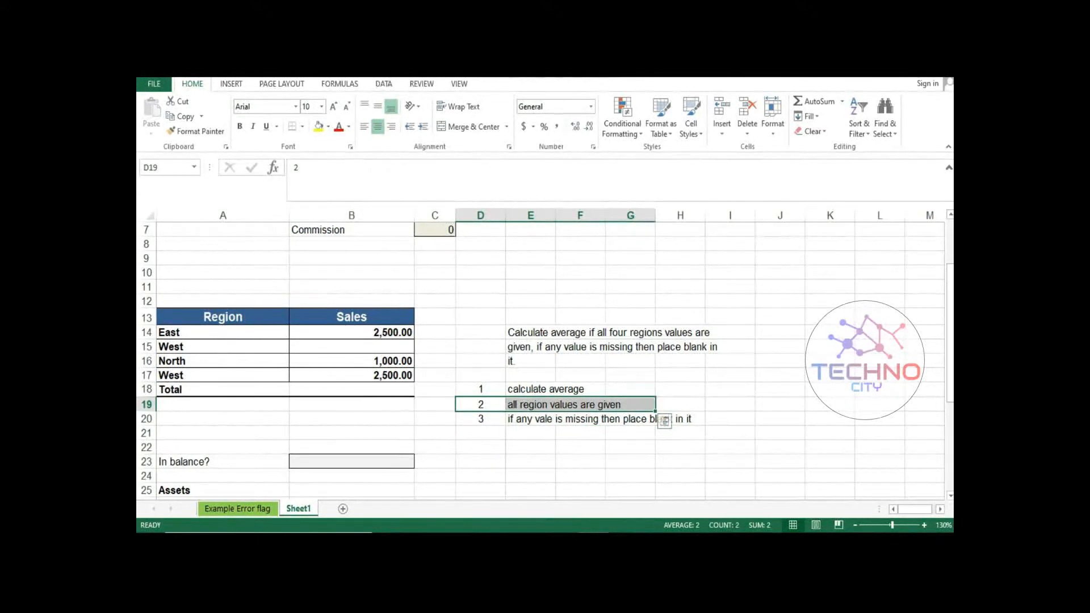
Step: Begin an IF formula in the region table's Total cell B18 with the logical test COUNT(B14:B17)=4
{"action": "left_click", "coordinate": [351, 390]}
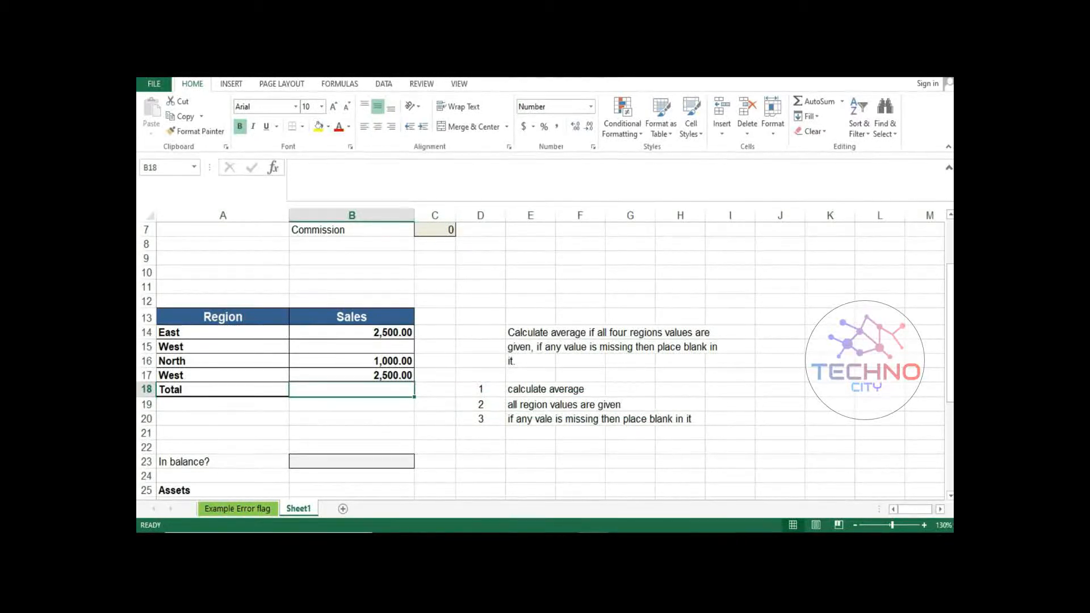
{"action": "type", "text": "=i"}
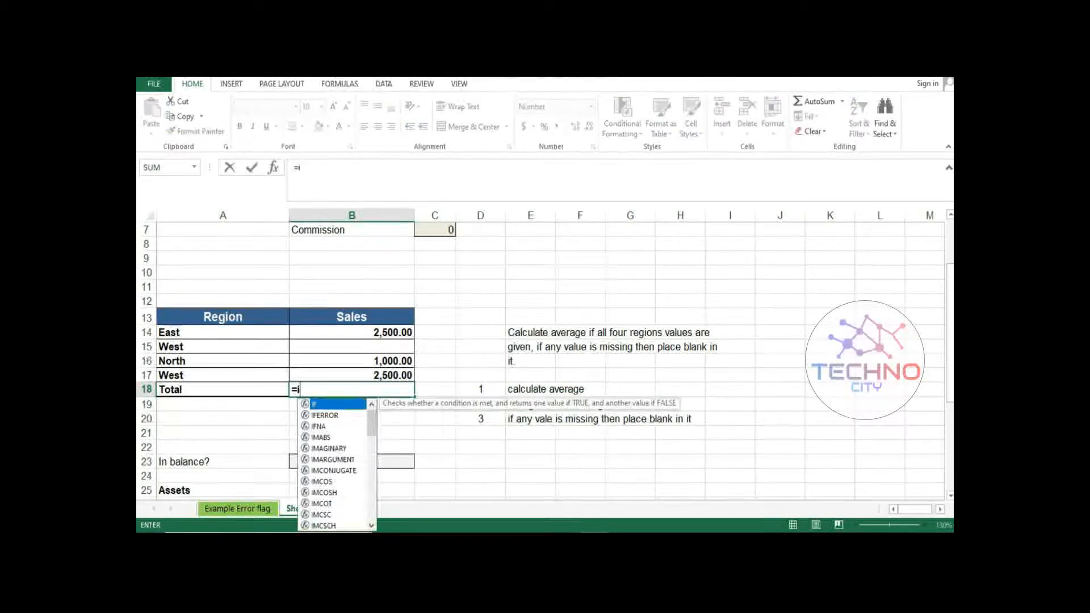
{"action": "type", "text": "f("}
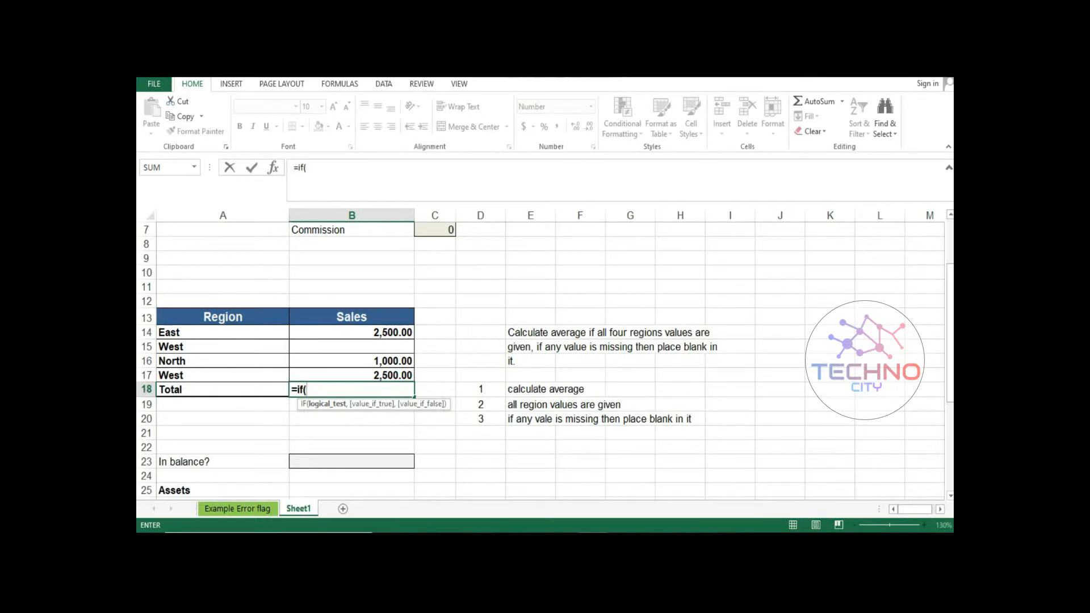
{"action": "type", "text": "count"}
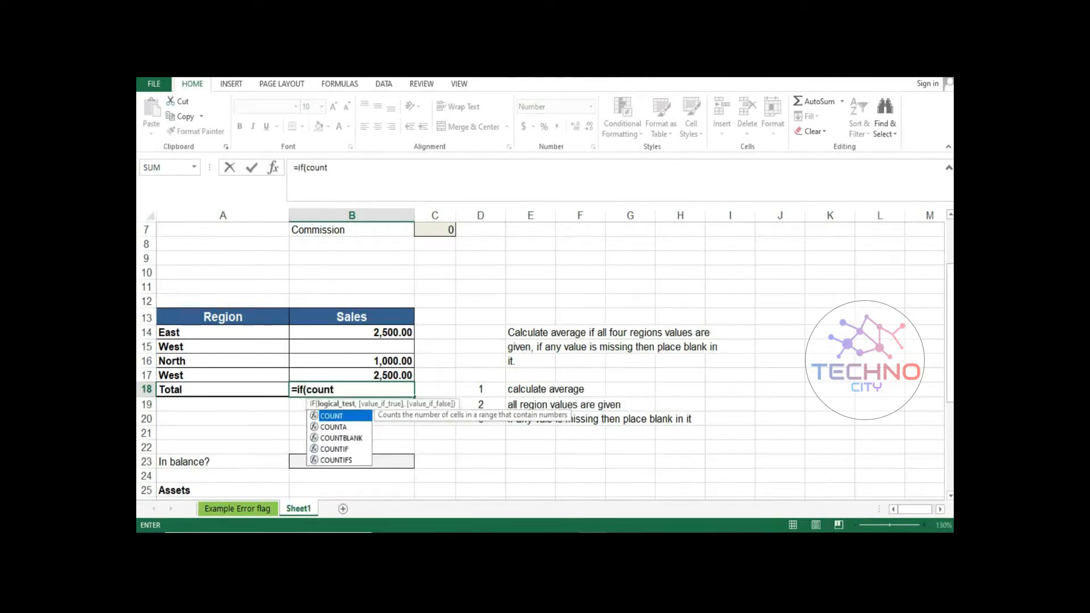
{"action": "type", "text": "("}
{"action": "left_click_drag", "start_coordinate": [352, 333], "coordinate": [352, 376]}
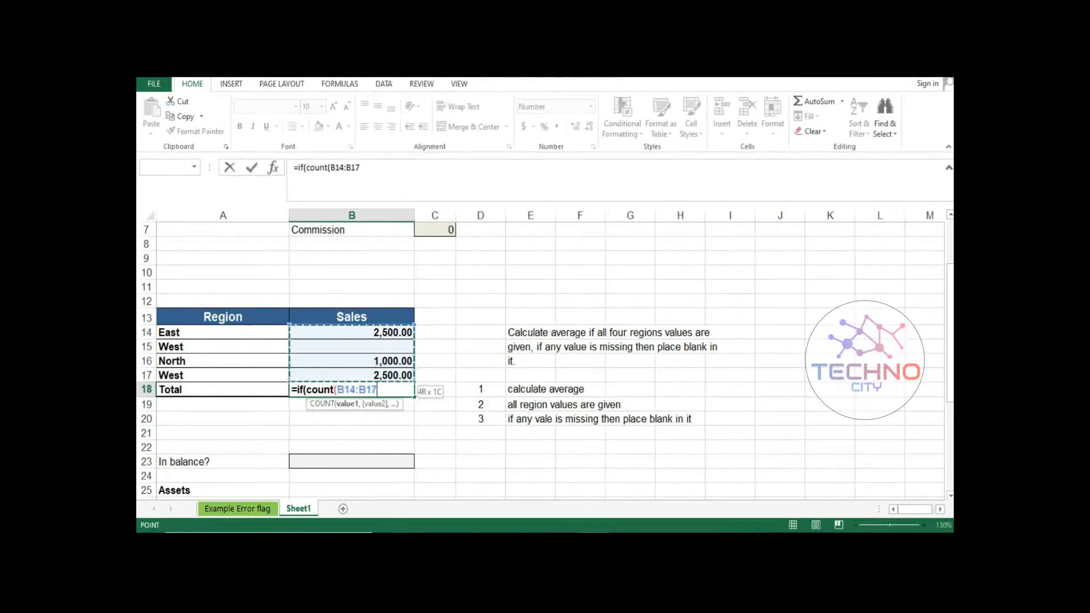
{"action": "left_click_drag", "start_coordinate": [351, 375], "coordinate": [352, 375]}
{"action": "type", "text": ")=4"}
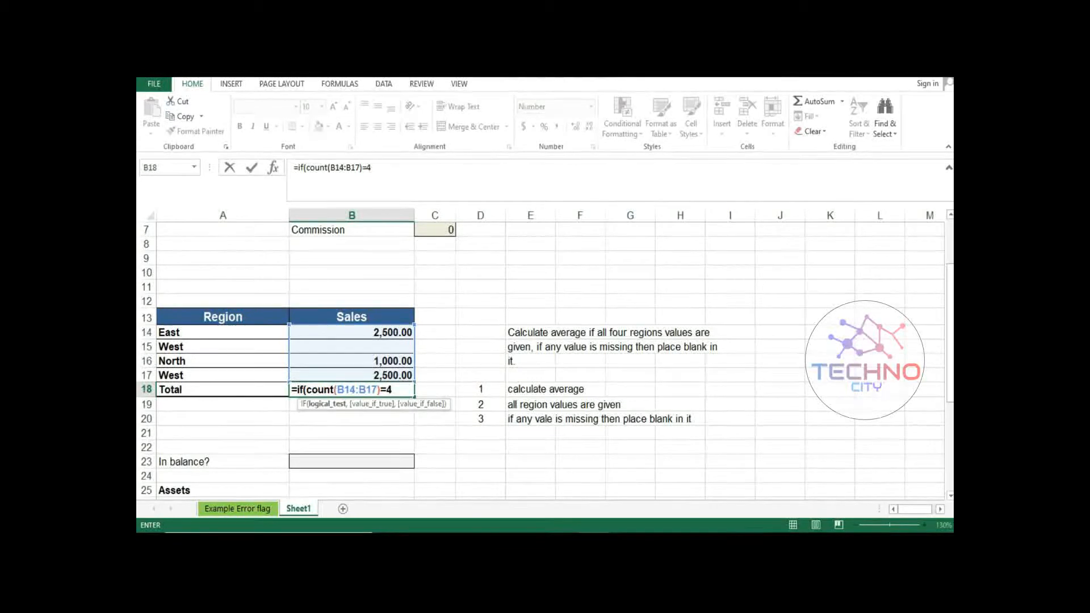
{"action": "type", "text": ","}
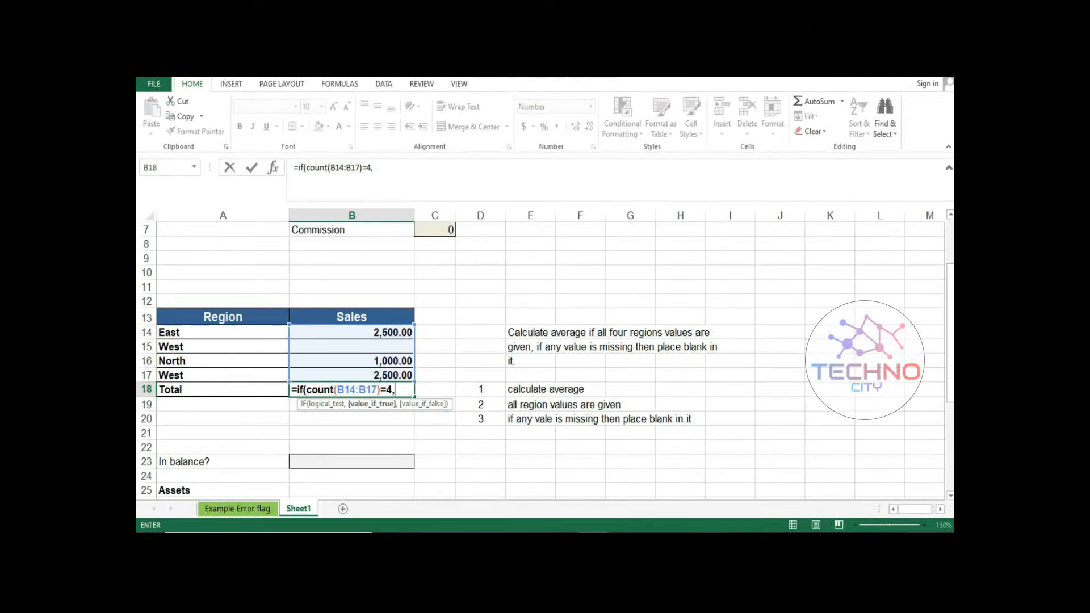
Step: Complete the B18 formula with AVERAGE(B14:B17) as the true result and an empty string "" as the false result
{"action": "type", "text": "ave"}
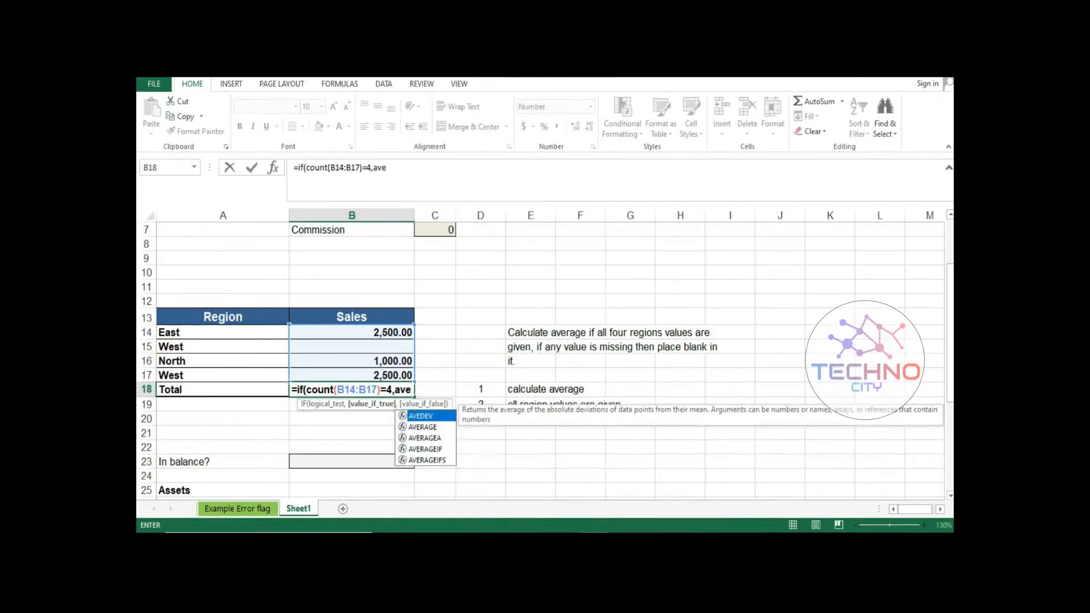
{"action": "key", "text": "Down"}
{"action": "key", "text": "Down"}
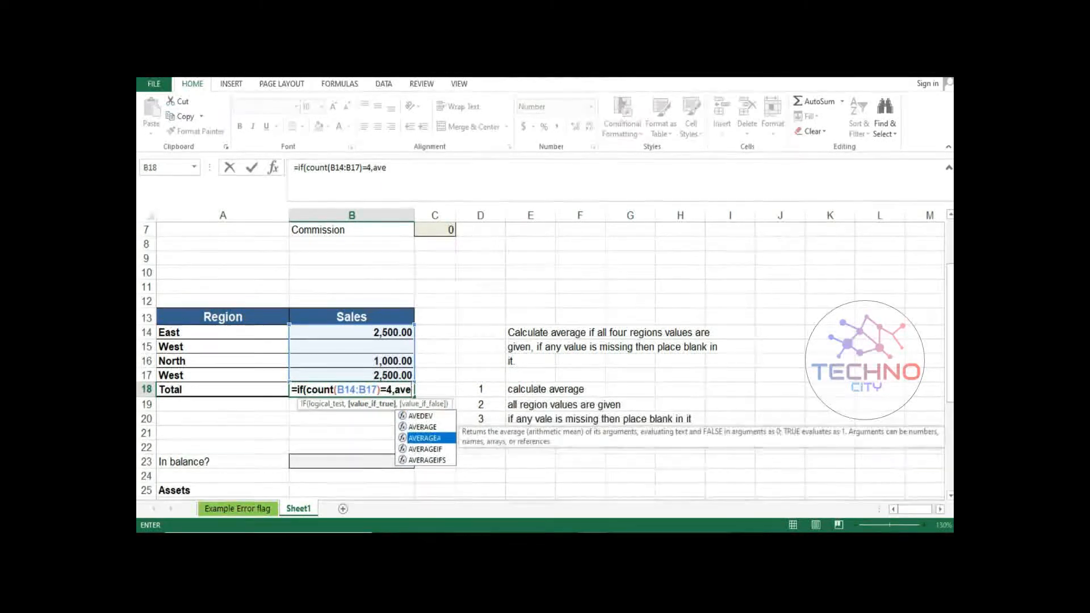
{"action": "key", "text": "Up"}
{"action": "key", "text": "Tab"}
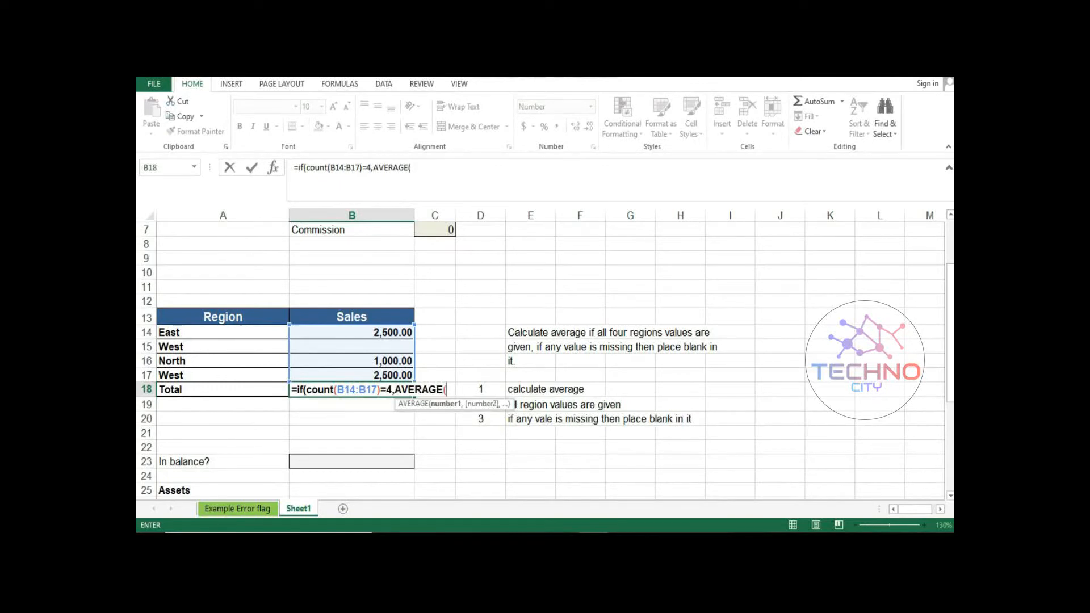
{"action": "left_click_drag", "start_coordinate": [352, 332], "coordinate": [352, 375]}
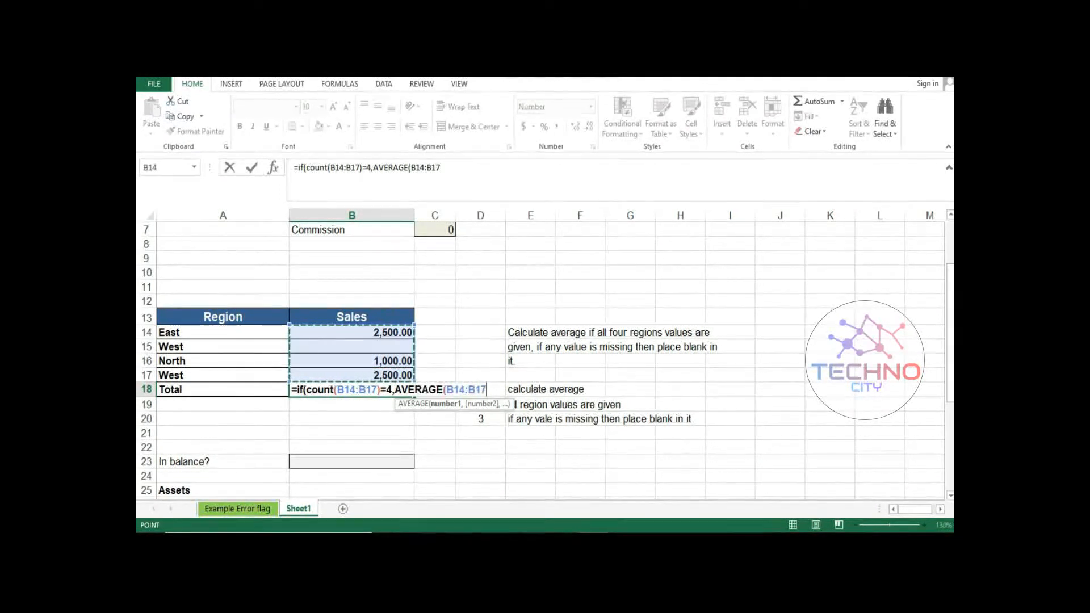
{"action": "type", "text": ")"}
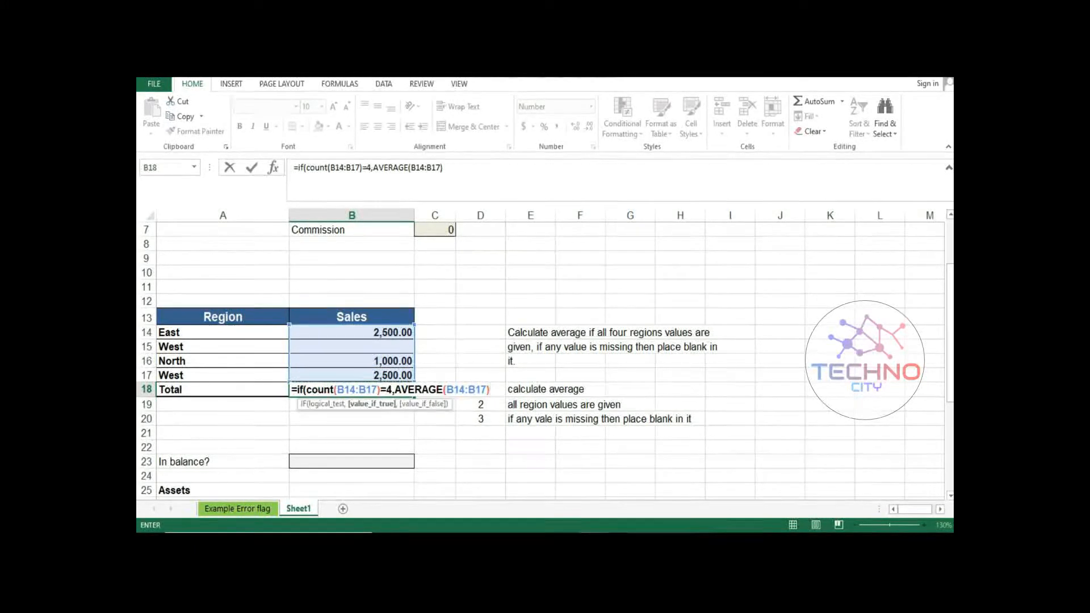
{"action": "type", "text": ","}
{"action": "type", "text": "\"\")"}
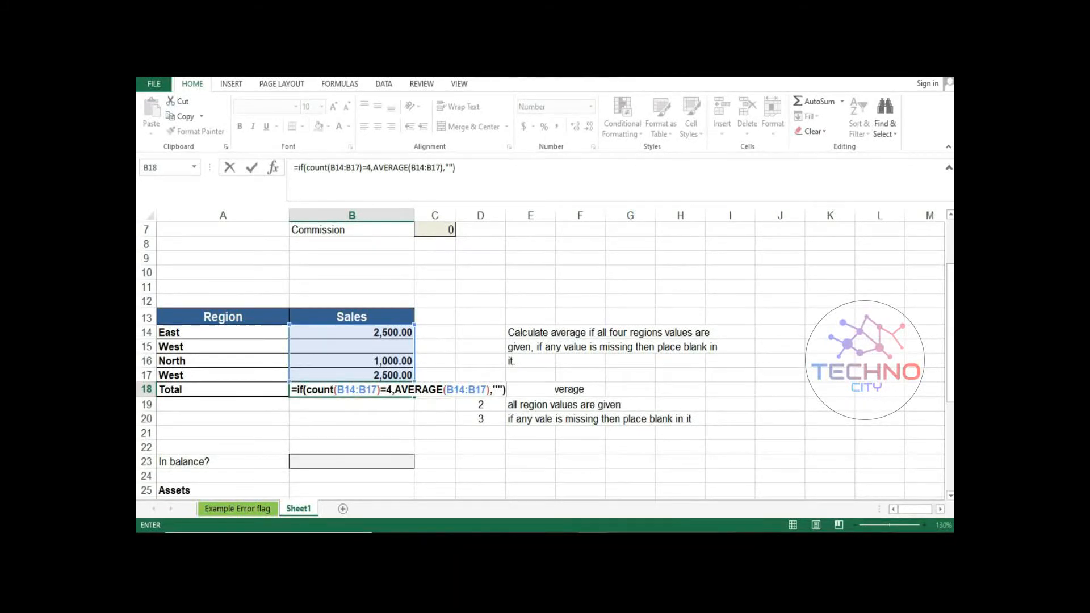
{"action": "key", "text": "Return"}
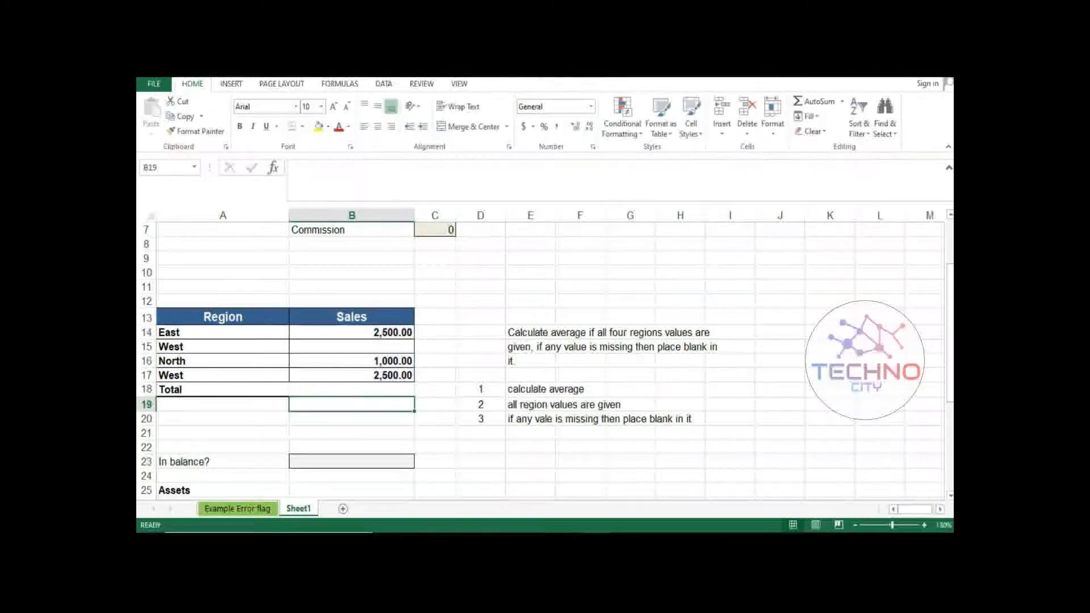
{"action": "left_click", "coordinate": [351, 389]}
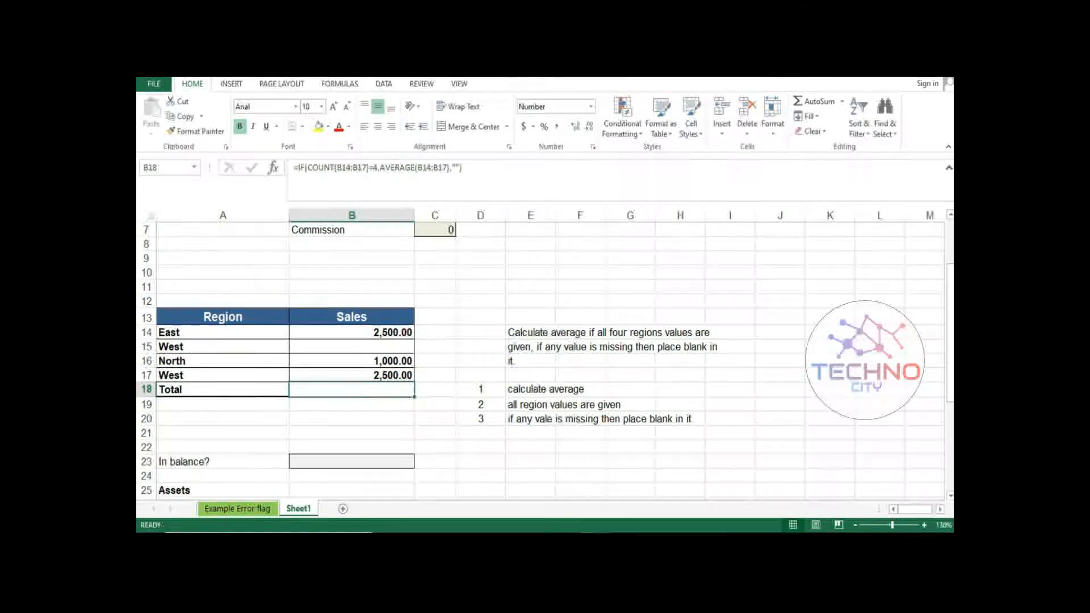
Step: Check the Region and Sales table and the empty sales cell B15 against the averaging formula in B18
{"action": "left_click_drag", "start_coordinate": [223, 316], "coordinate": [391, 376]}
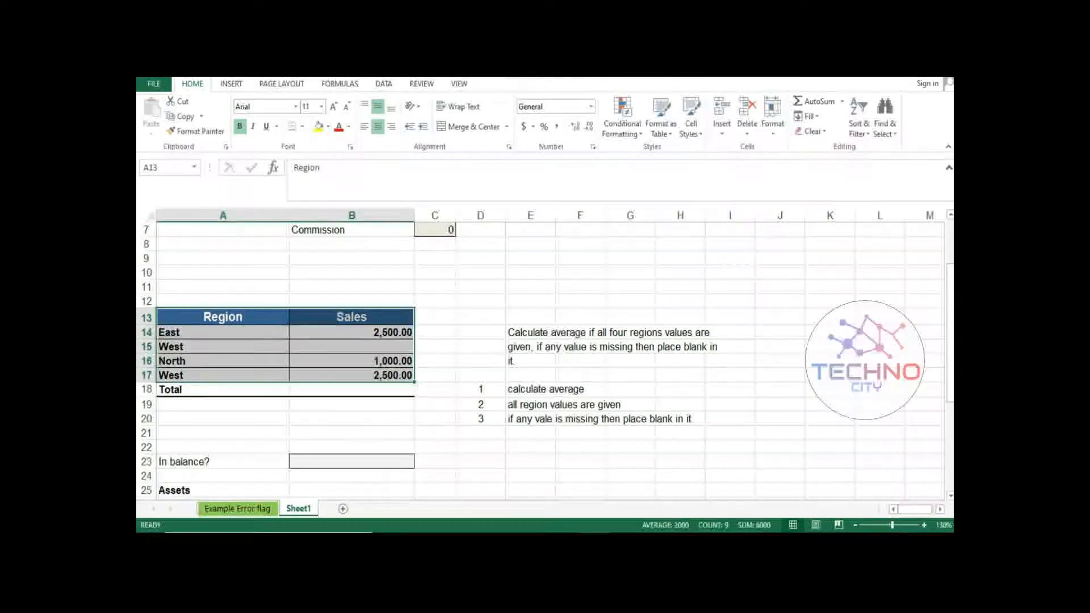
{"action": "left_click", "coordinate": [223, 347]}
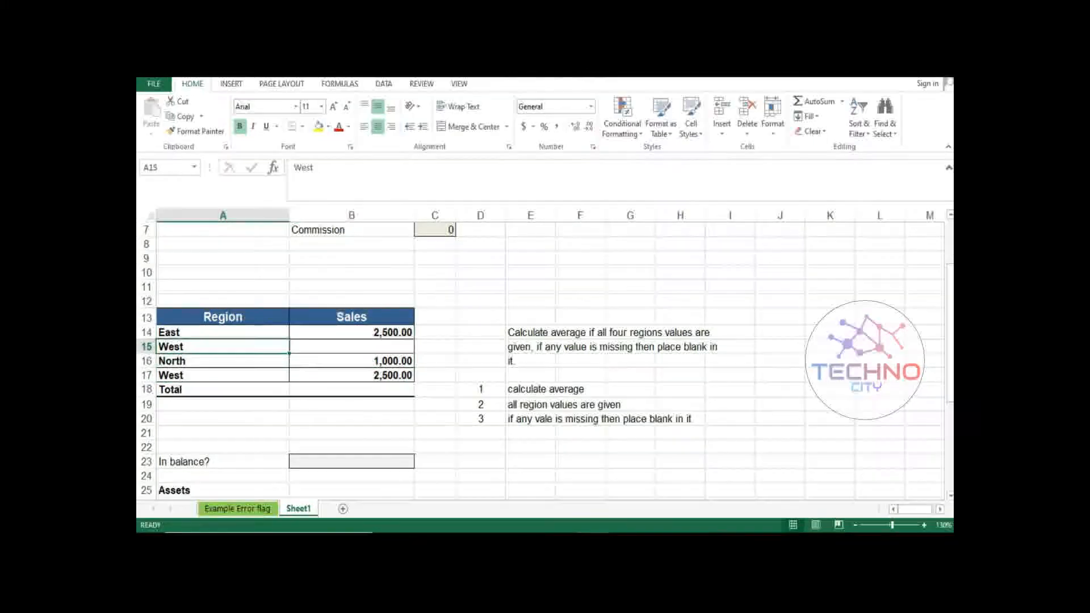
{"action": "left_click", "coordinate": [351, 347]}
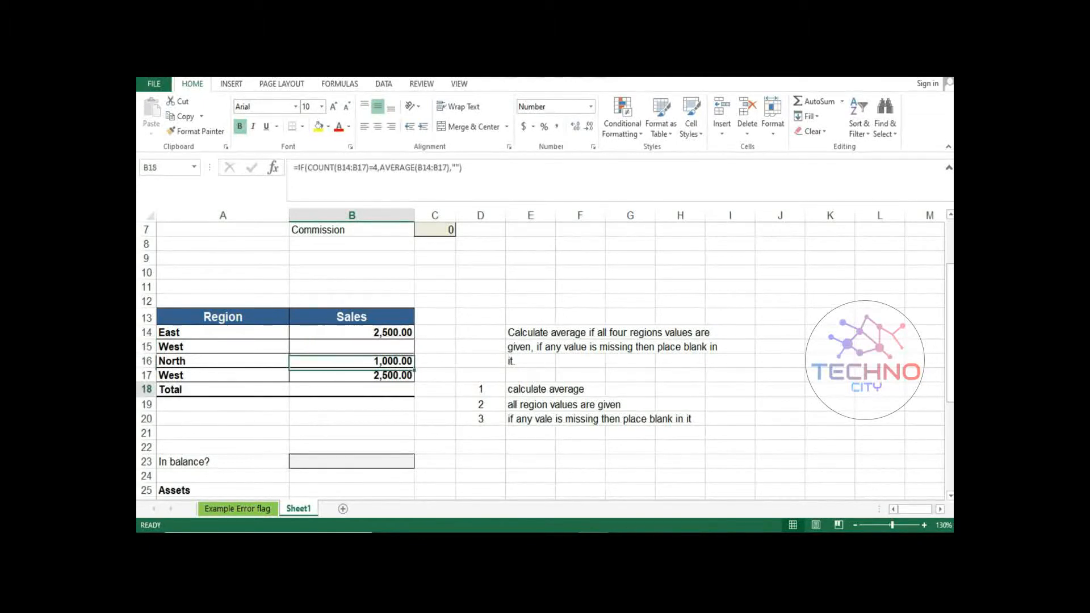
{"action": "key", "text": "ctrl+Return"}
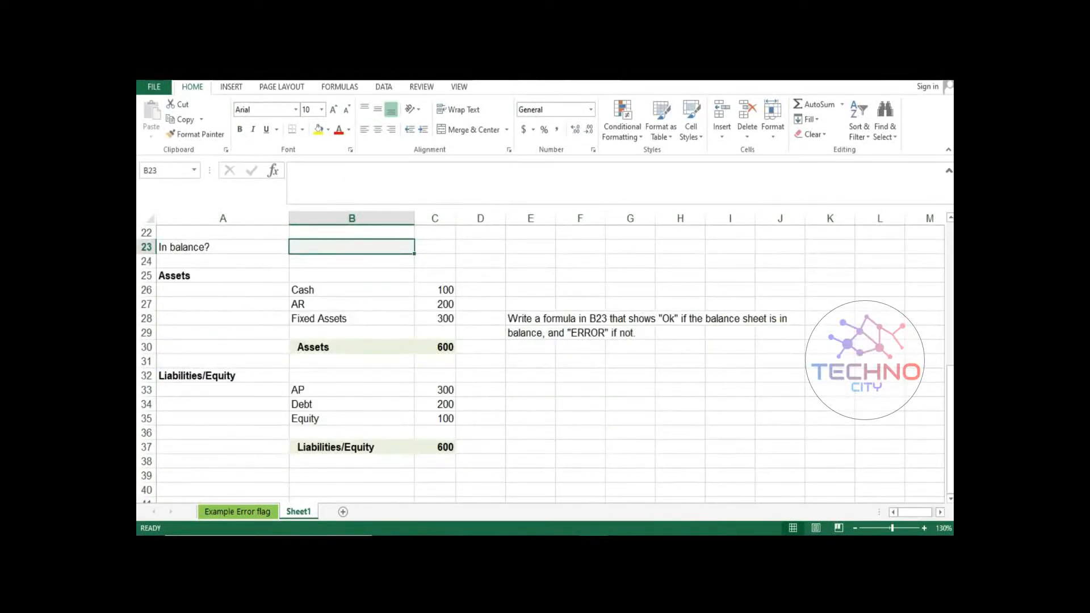
Step: Review the balance sheet exercise and begin an IF formula in cell B23 with the logical test C30=C37
{"action": "left_click_drag", "start_coordinate": [221, 276], "coordinate": [437, 448]}
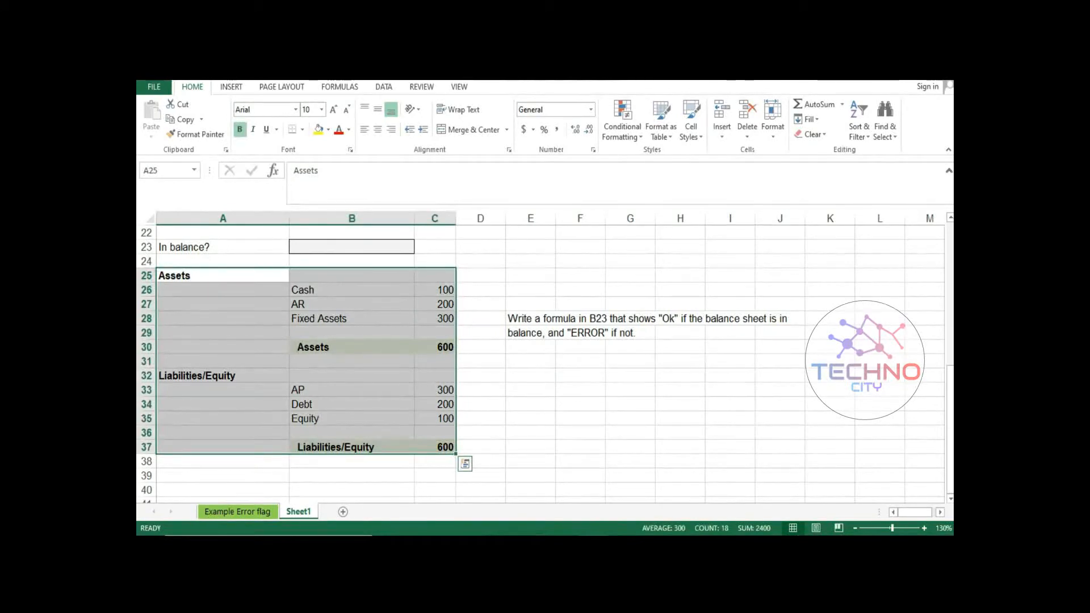
{"action": "left_click_drag", "start_coordinate": [530, 319], "coordinate": [781, 333]}
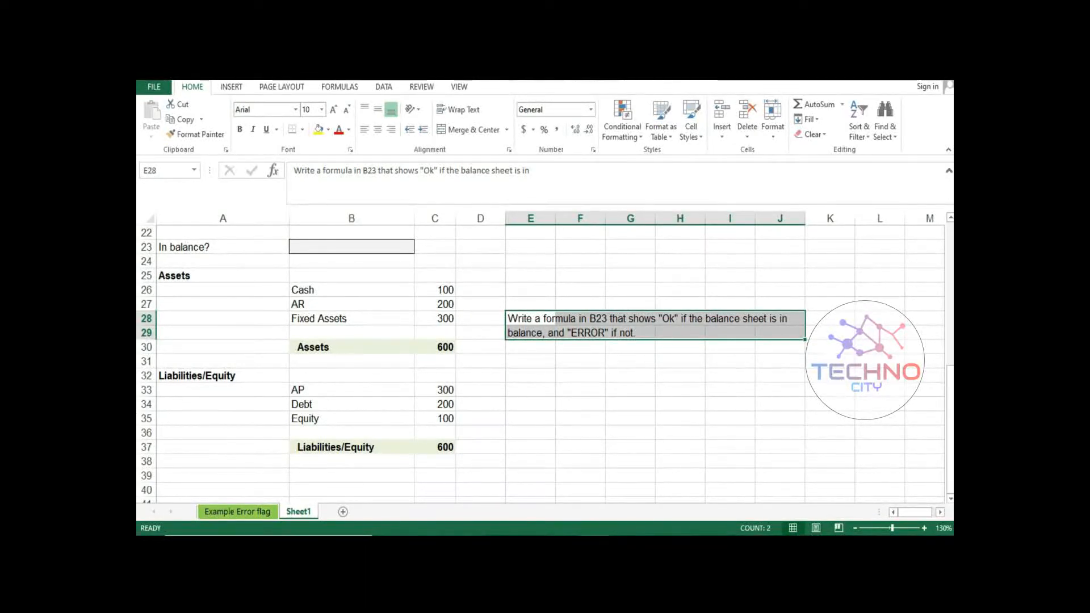
{"action": "left_click", "coordinate": [352, 247]}
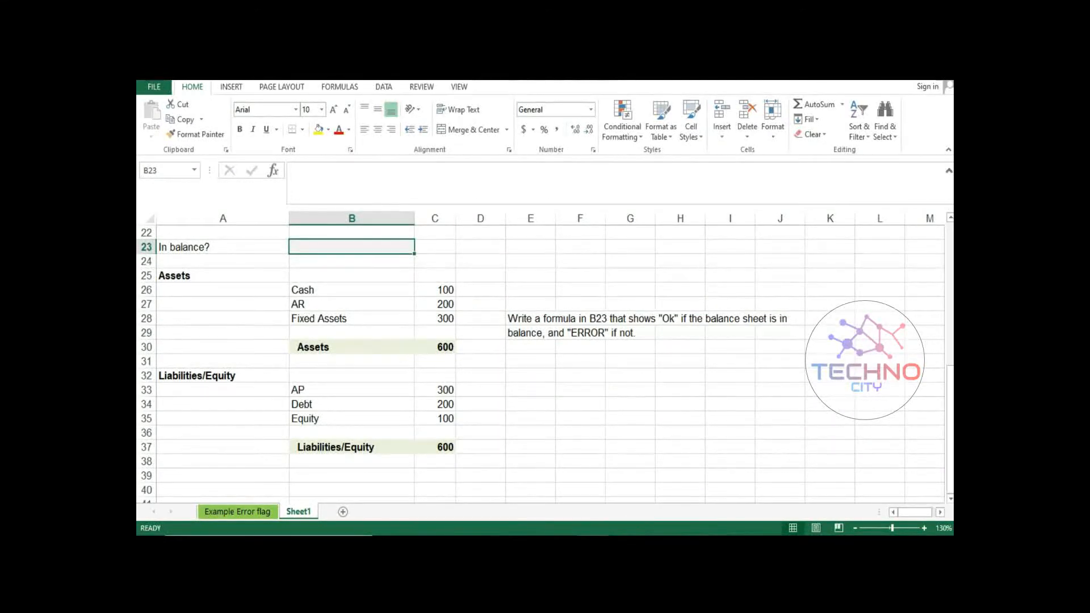
{"action": "type", "text": "=if"}
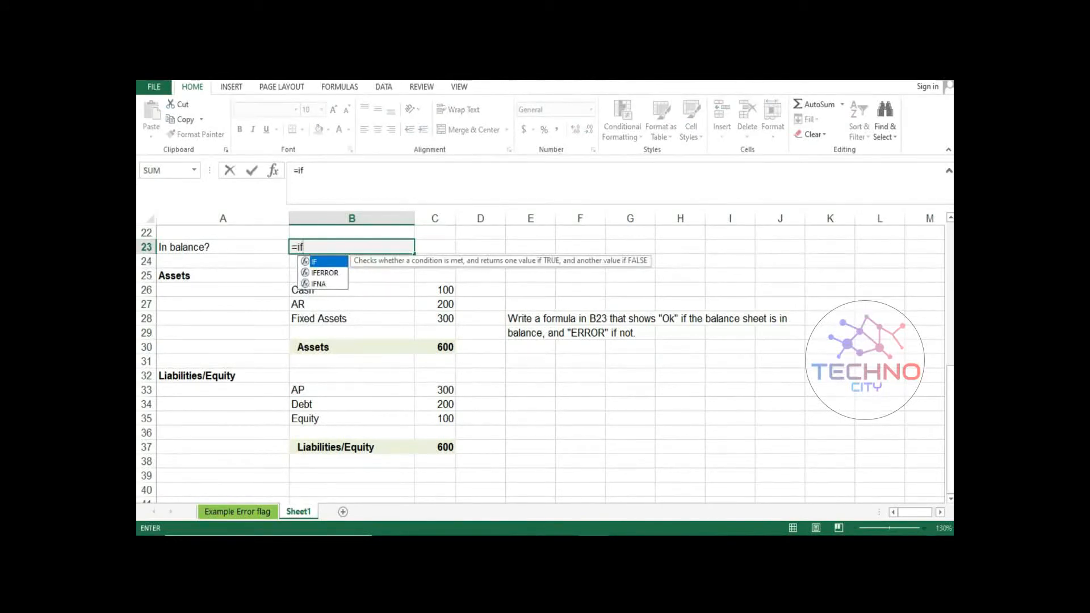
{"action": "type", "text": "("}
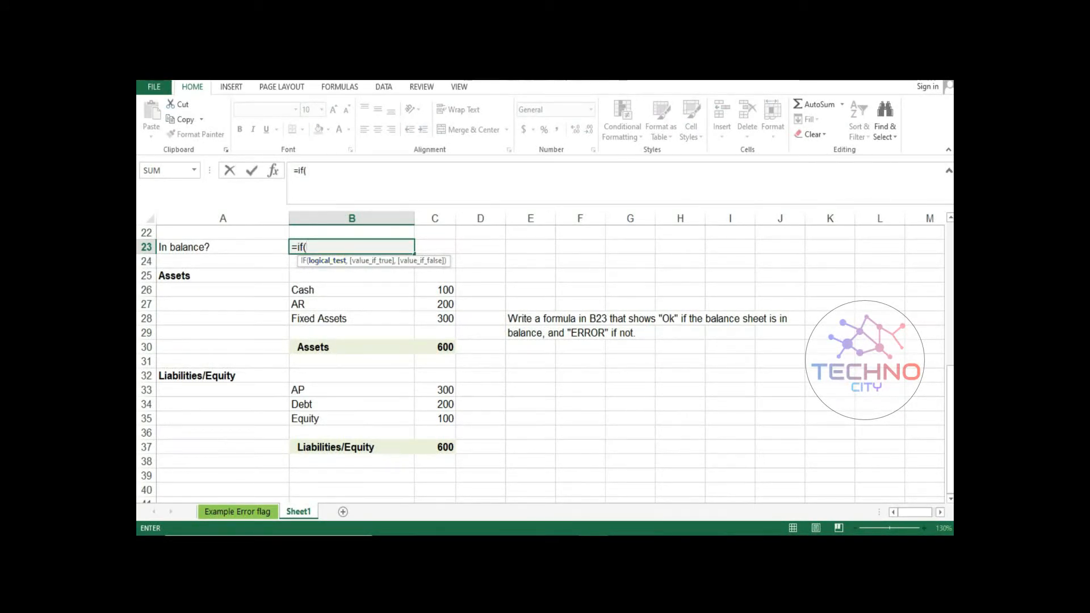
{"action": "left_click", "coordinate": [435, 347]}
{"action": "type", "text": "="}
{"action": "left_click", "coordinate": [435, 447]}
{"action": "type", "text": ","}
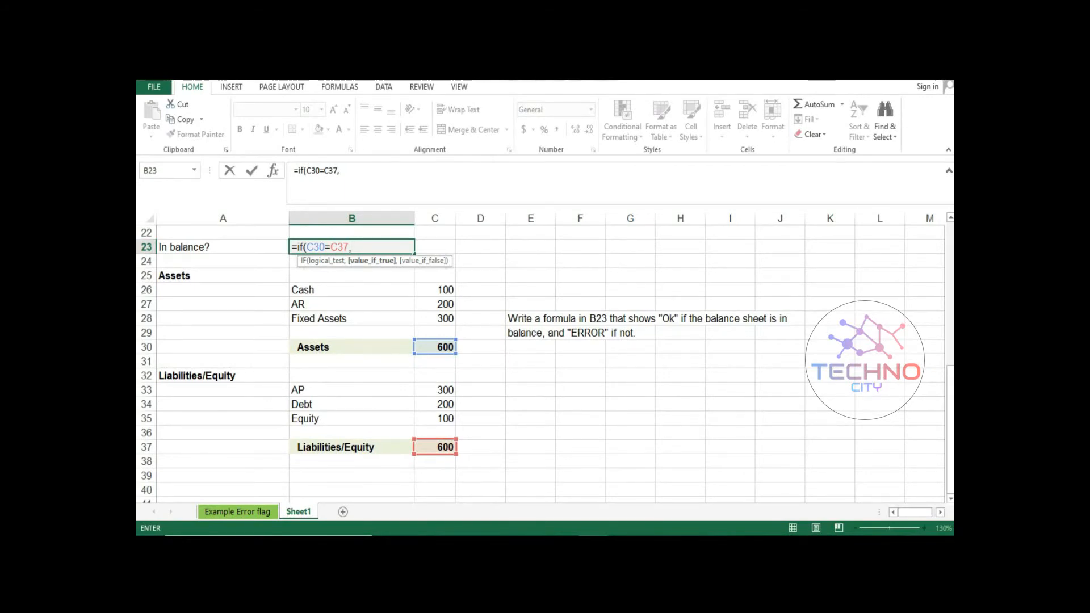
Step: Complete the B23 formula with "OK" as the true result and "ERROR" as the false result
{"action": "type", "text": "\""}
{"action": "type", "text": "OK"}
{"action": "type", "text": ","}
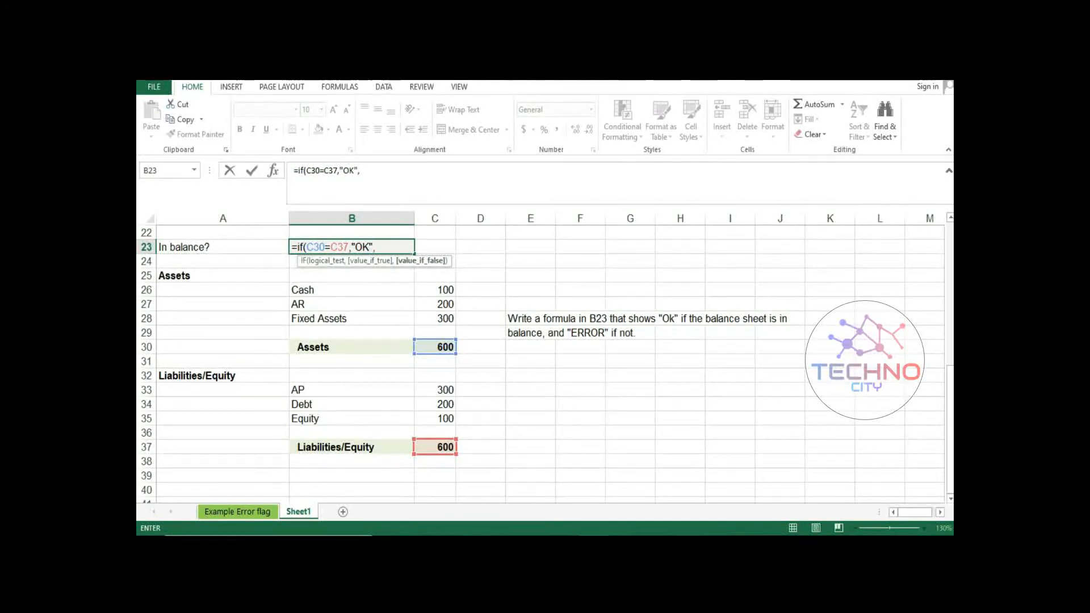
{"action": "type", "text": "\""}
{"action": "type", "text": "ERR"}
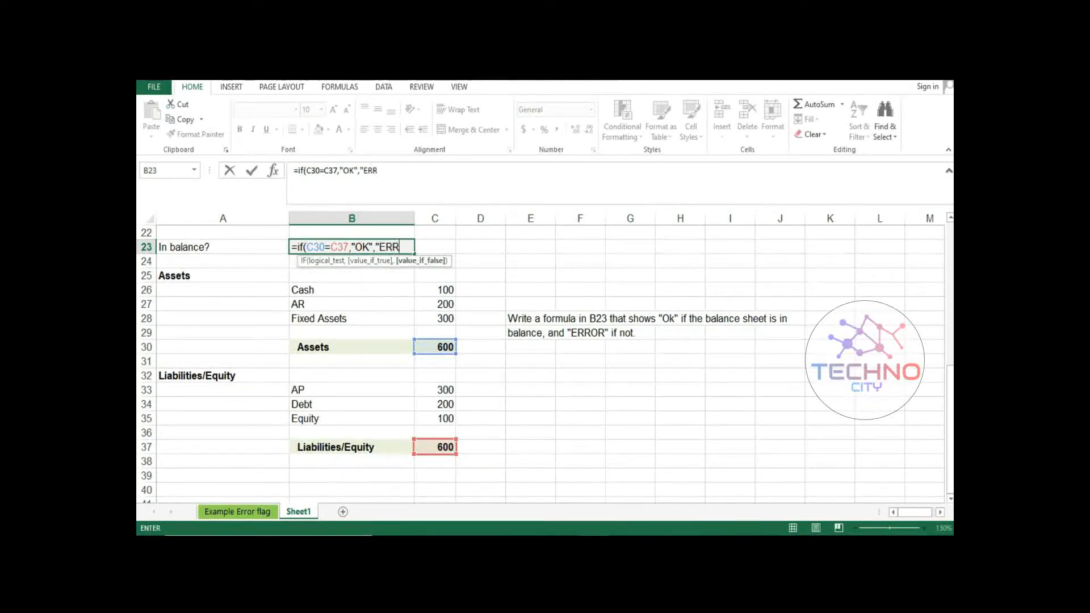
{"action": "type", "text": "OR\""}
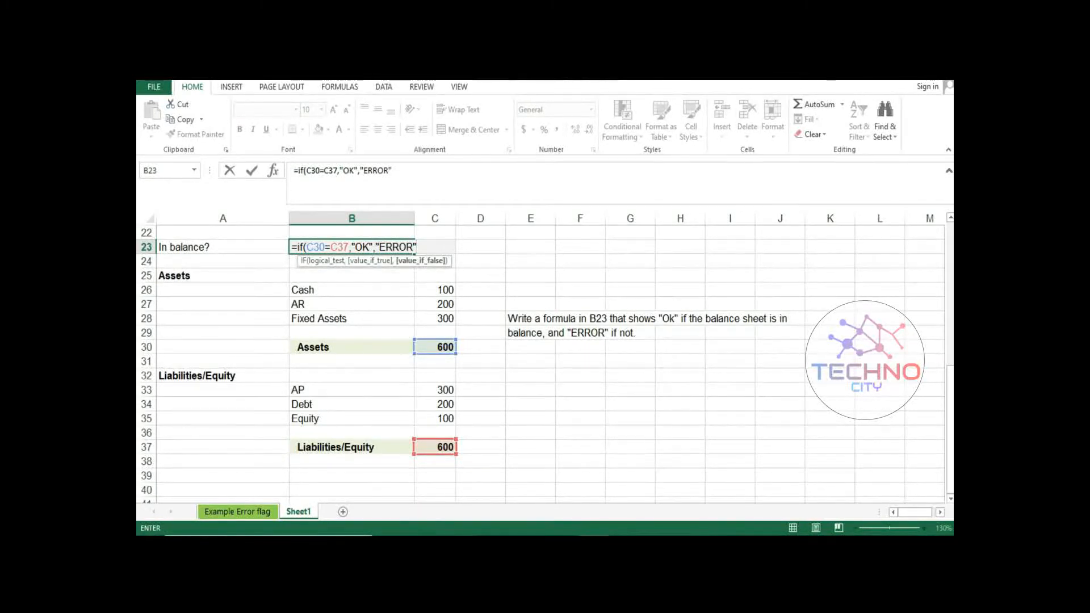
{"action": "key", "text": "Return"}
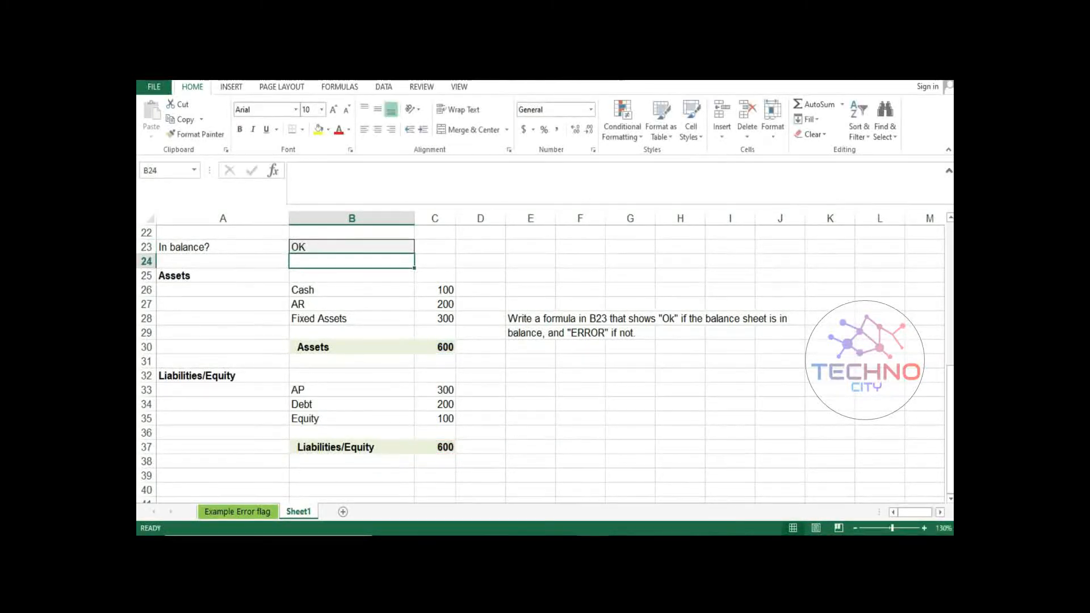
Step: Review the B23 formula and the two totals it compares, and set the Equity value in C35 to 200
{"action": "left_click", "coordinate": [352, 247]}
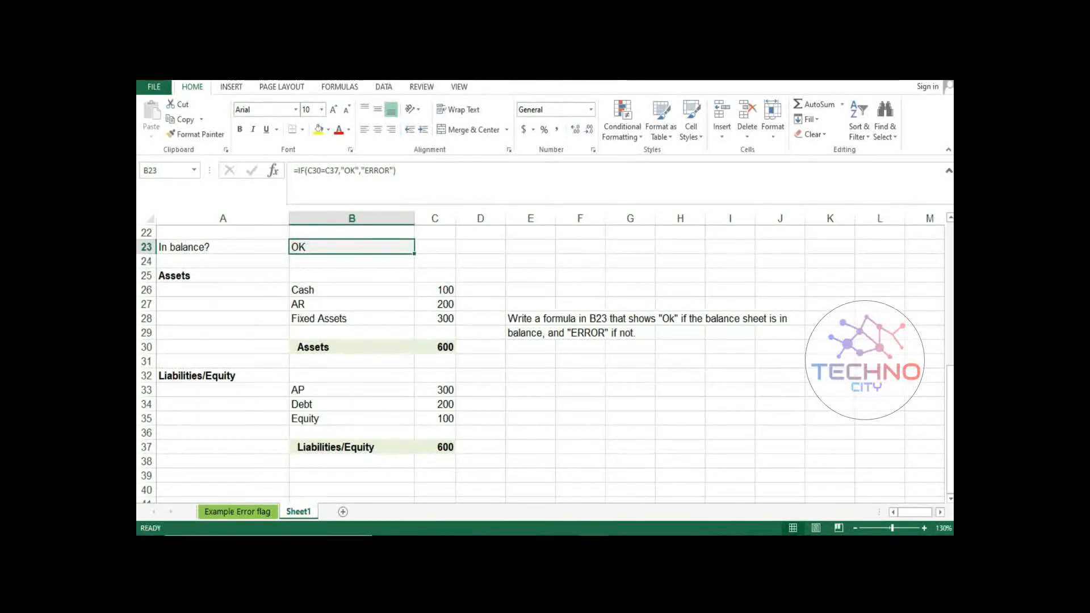
{"action": "left_click", "coordinate": [435, 347]}
{"action": "left_click", "coordinate": [435, 448]}
{"action": "left_click", "coordinate": [435, 346]}
{"action": "left_click", "coordinate": [435, 447]}
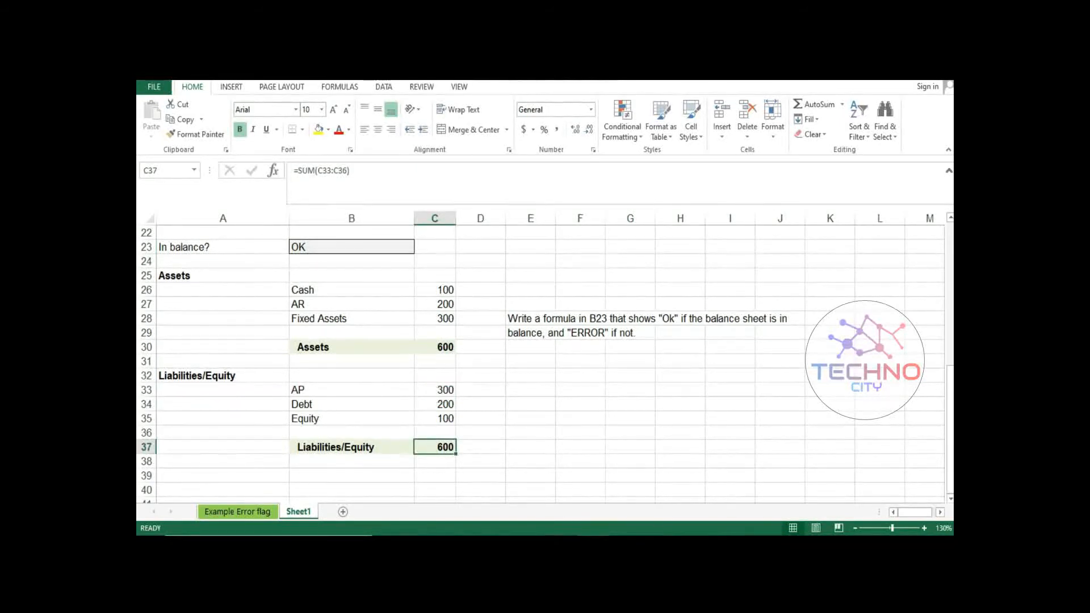
{"action": "left_click", "coordinate": [352, 419]}
{"action": "left_click", "coordinate": [435, 418]}
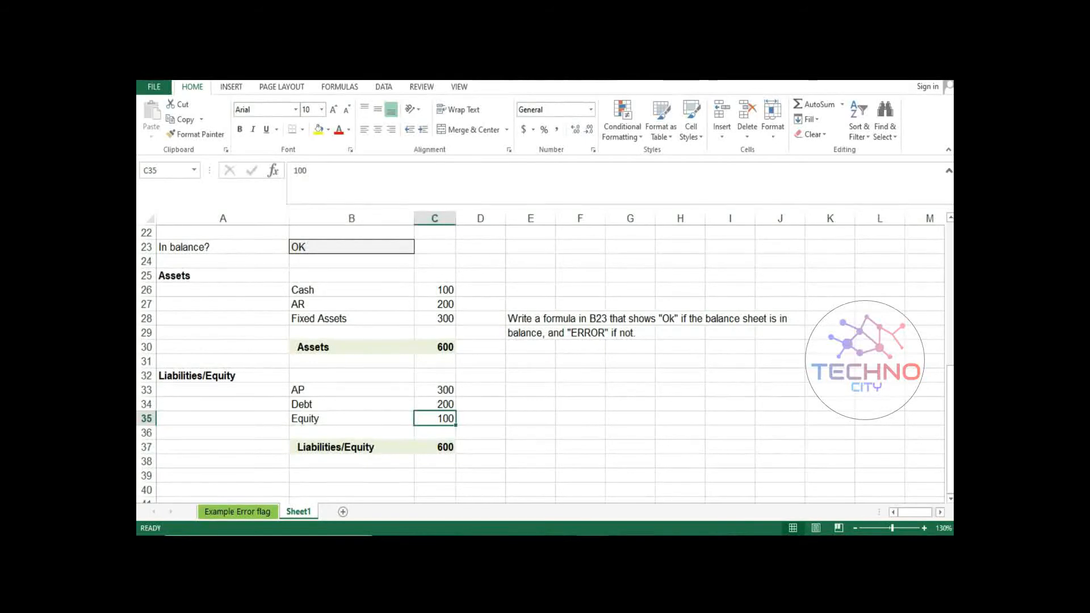
{"action": "type", "text": "200"}
{"action": "key", "text": "Return"}
Step: Compare the Assets total in C30 with the Liabilities/Equity total in C37 and check the In balance? result
{"action": "left_click", "coordinate": [435, 347]}
{"action": "left_click", "coordinate": [434, 447]}
{"action": "left_click", "coordinate": [435, 347]}
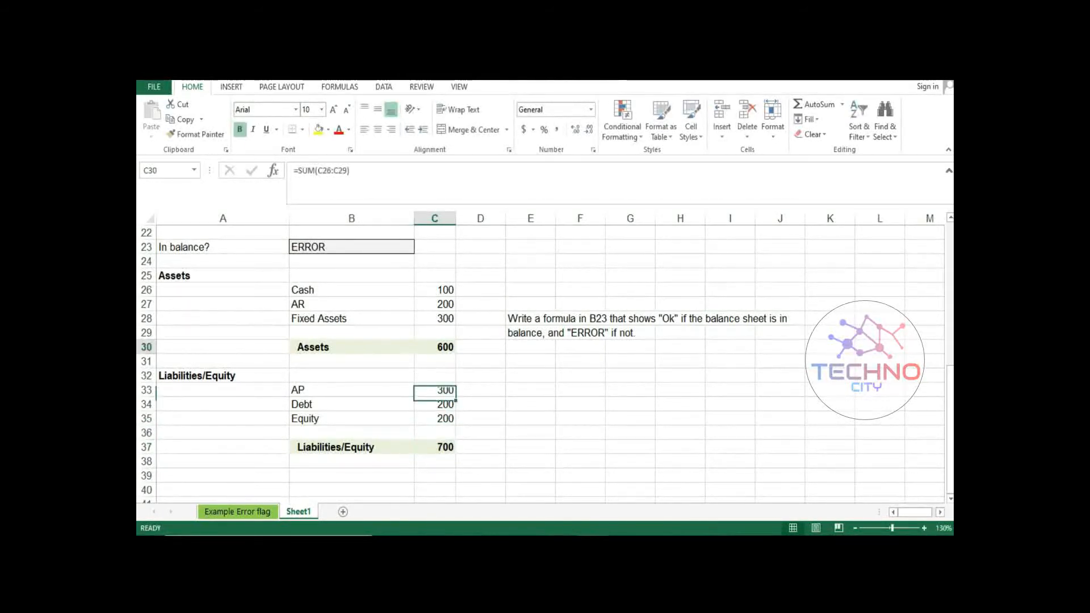
{"action": "left_click", "coordinate": [435, 448]}
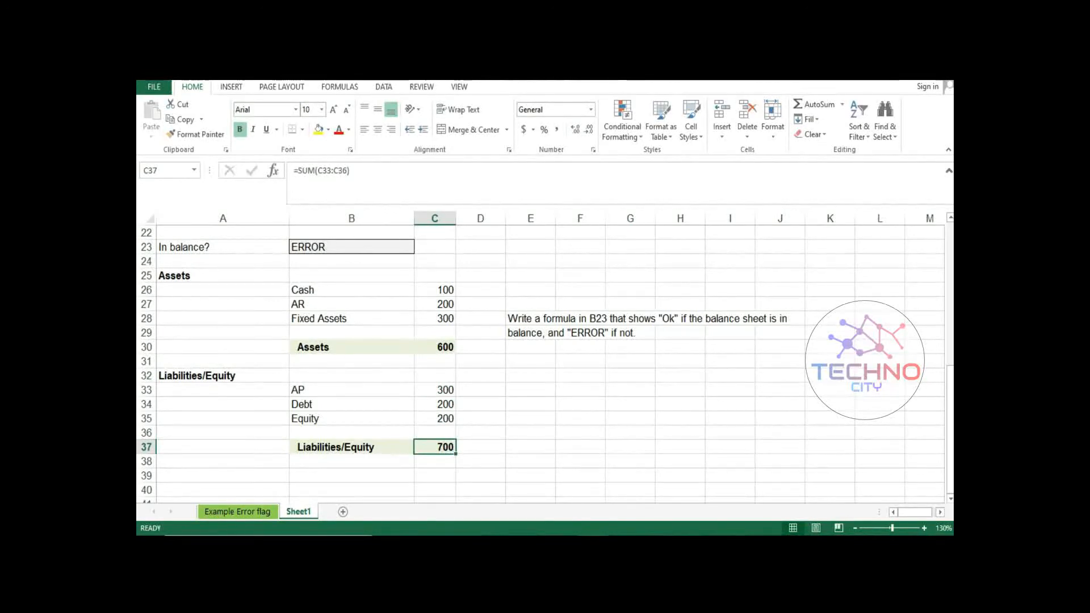
{"action": "left_click", "coordinate": [351, 247]}
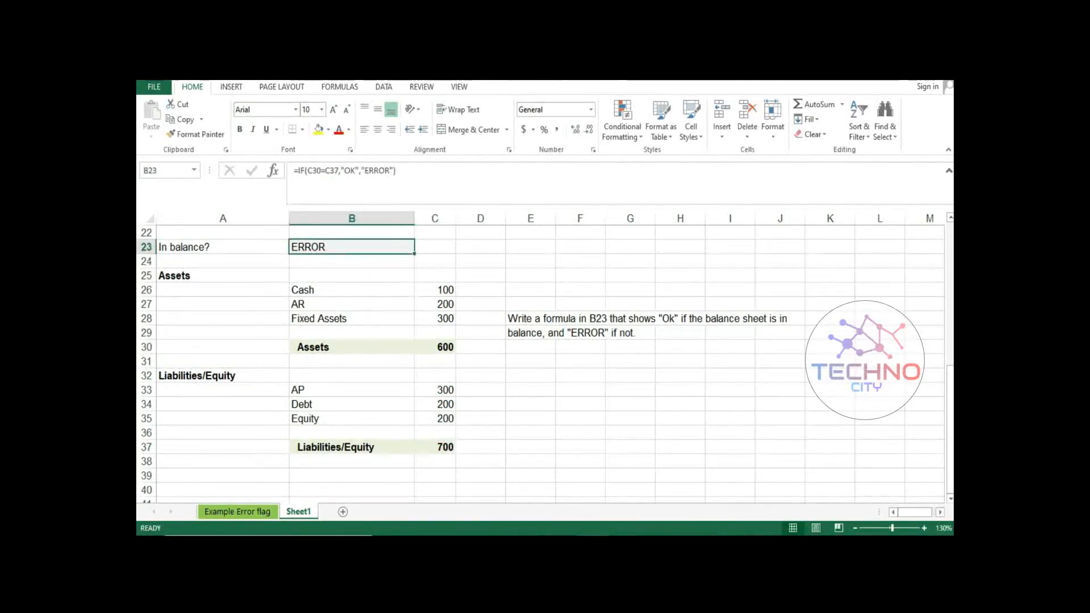